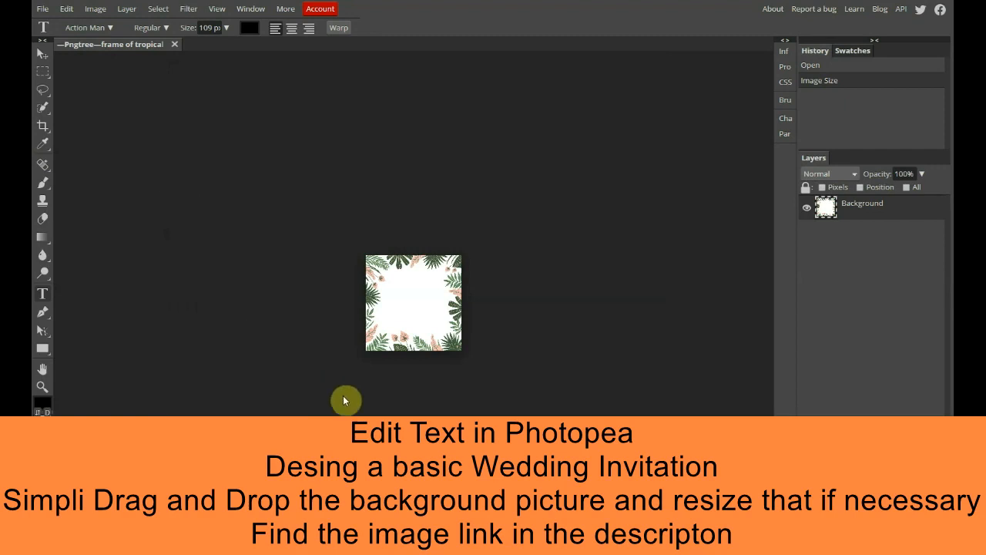
# - Add a text layer with the couple's first names joined by "&" in the upper white area of the leaf frame
pyautogui.hotkey('ctrl', '+')
pyautogui.hotkey('ctrl', '+')
pyautogui.hotkey('ctrl', '+')
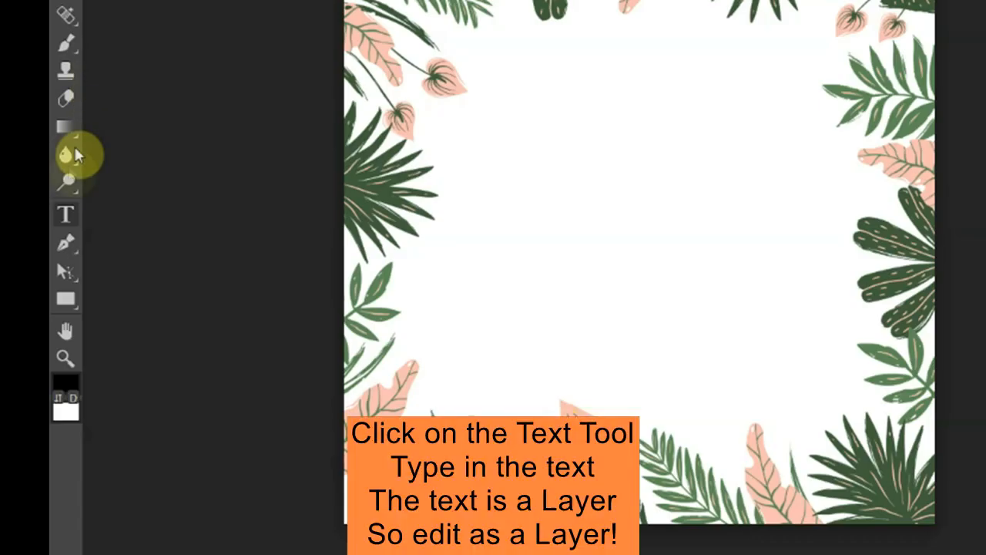
pyautogui.click(65, 219)
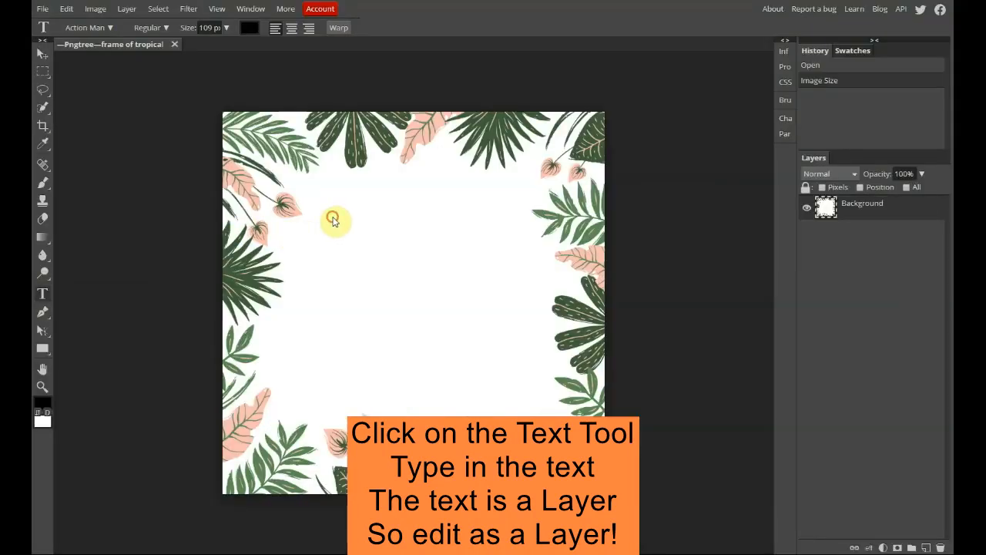
pyautogui.click(333, 219)
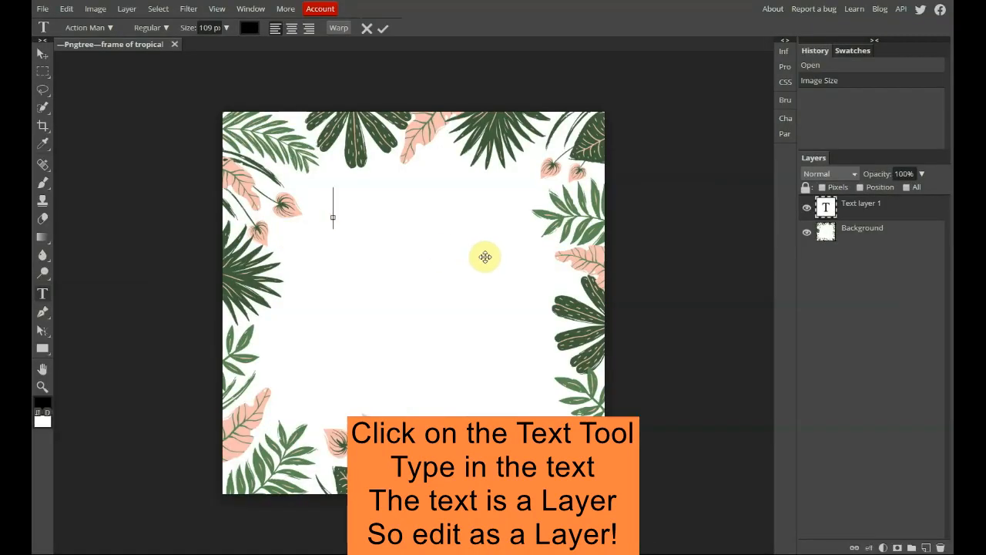
pyautogui.write('LISA ')
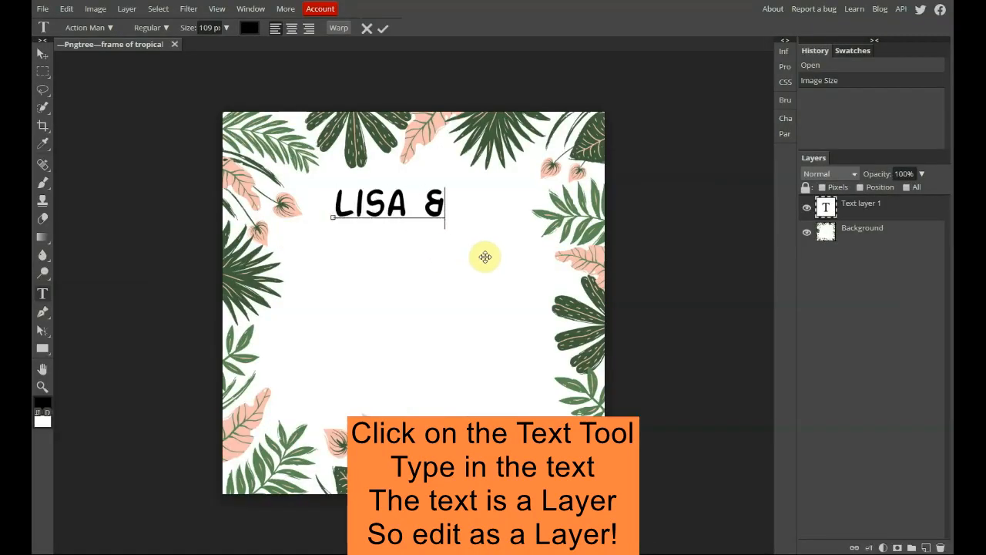
pyautogui.write('& BOB')
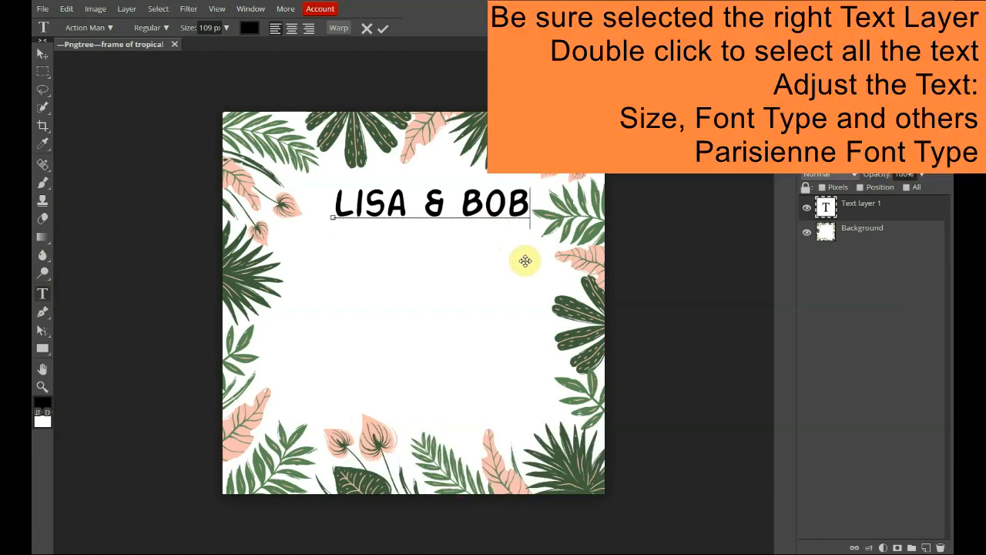
# - Set the names text to 114 px in the Parisienne font
pyautogui.tripleClick(475, 202)
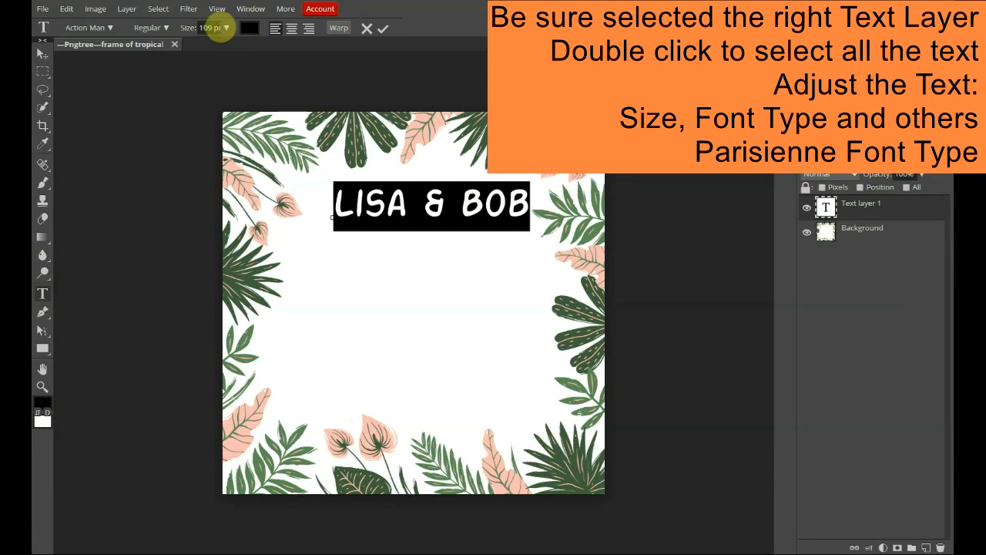
pyautogui.click(226, 28)
pyautogui.moveTo(218, 47); pyautogui.dragTo(217, 46)
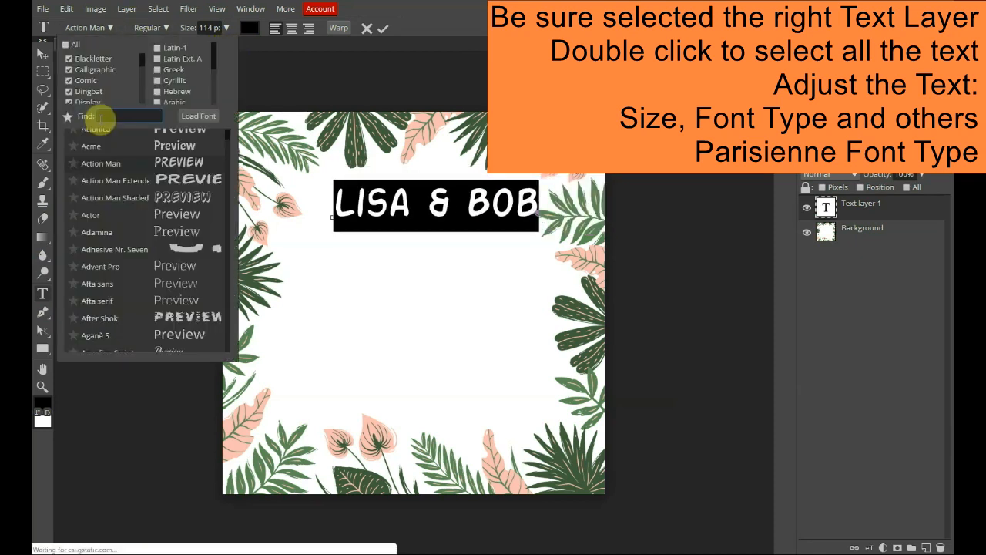
pyautogui.click(108, 116)
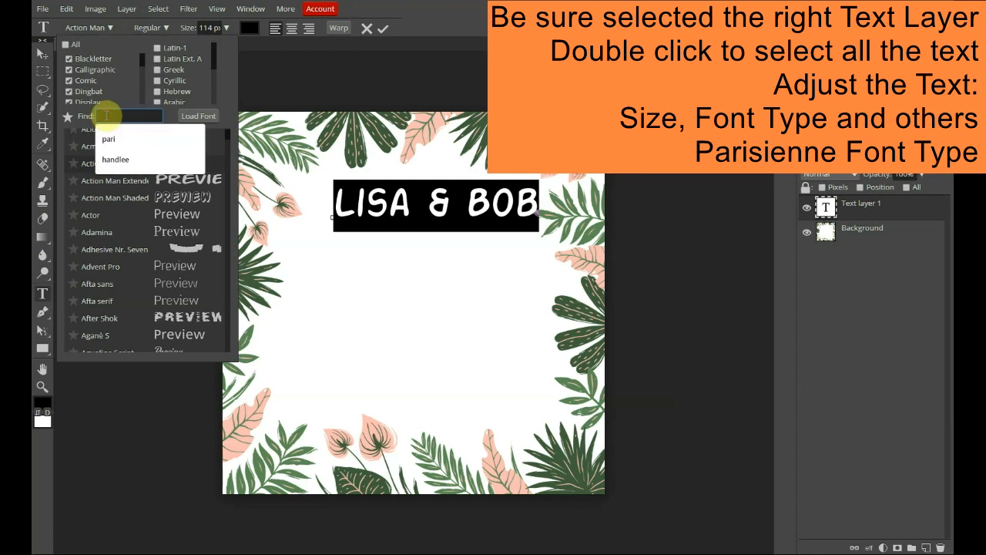
pyautogui.write('parisi')
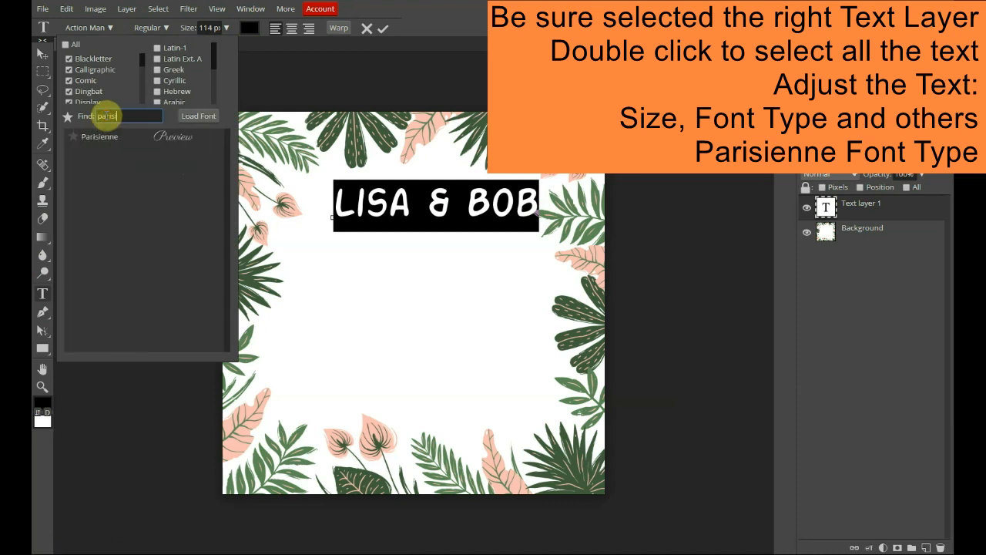
pyautogui.click(109, 137)
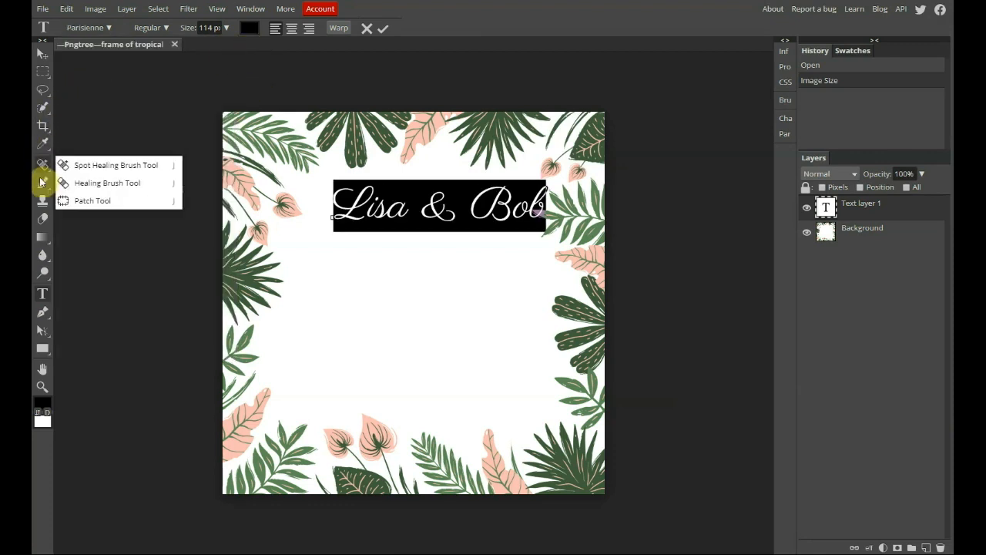
# - Sample the pink leaf colour with the Eyedropper and reselect the names text layer for editing
pyautogui.click(43, 144)
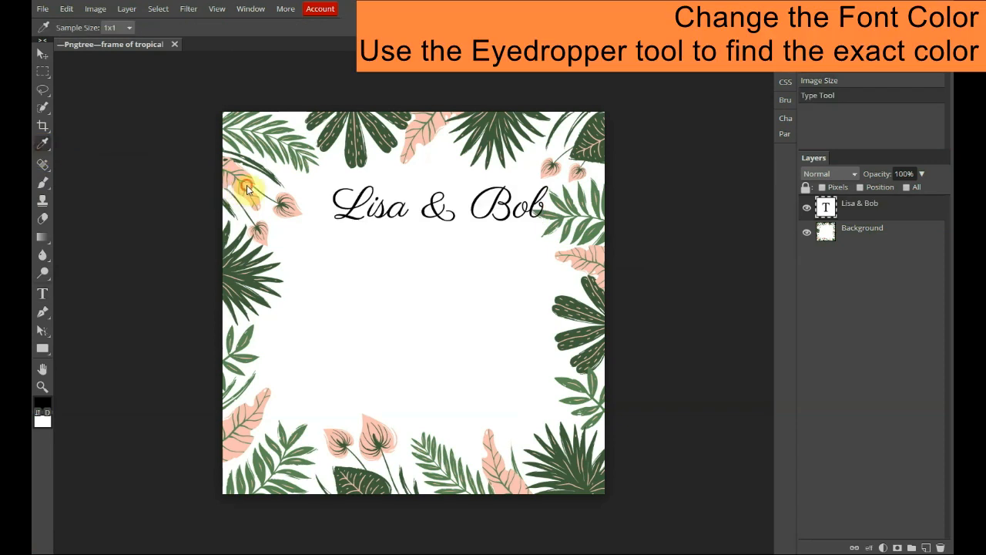
pyautogui.doubleClick(825, 208)
pyautogui.click(433, 94)
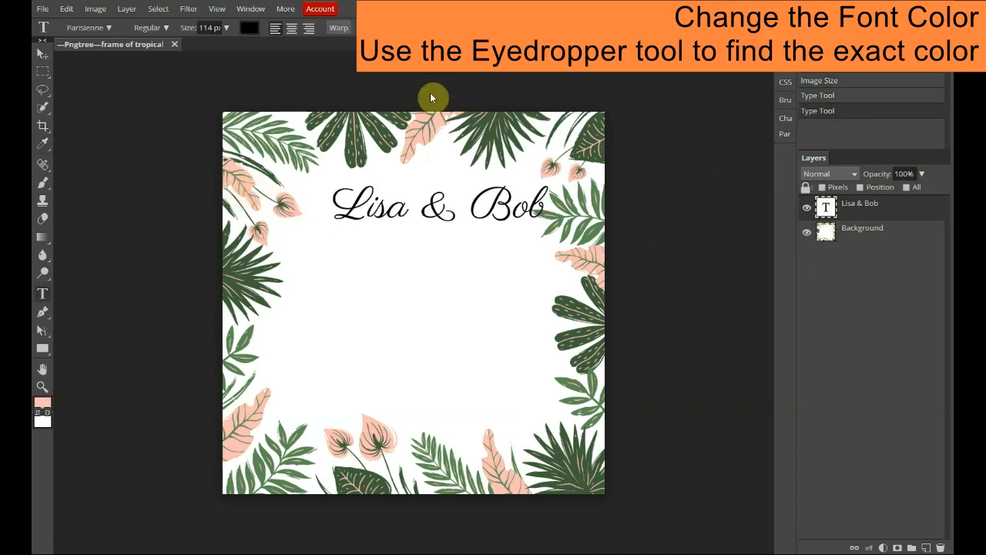
# - Recolour the names text to orange-red c93b21 and centre it horizontally in the frame
pyautogui.click(251, 29)
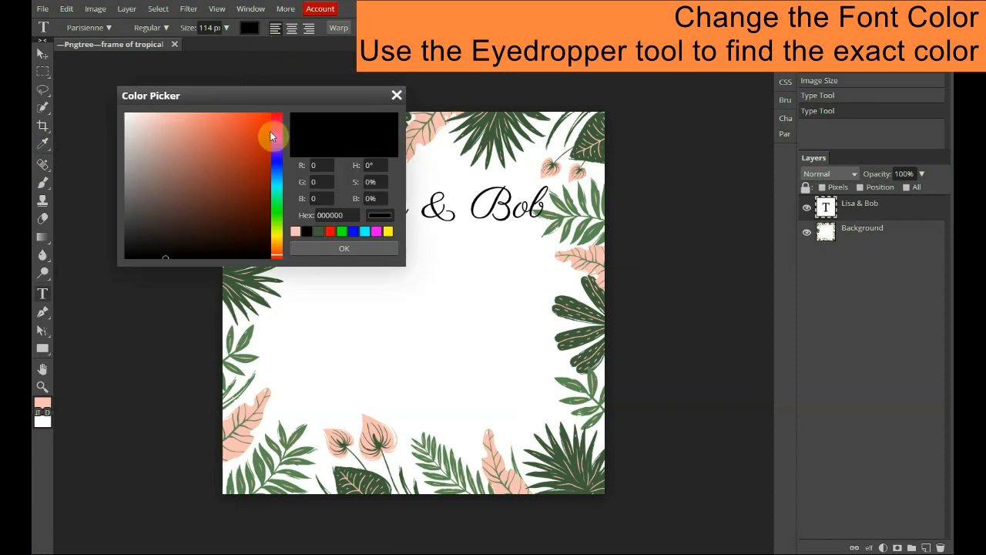
pyautogui.click(297, 232)
pyautogui.moveTo(294, 88); pyautogui.dragTo(225, 2)
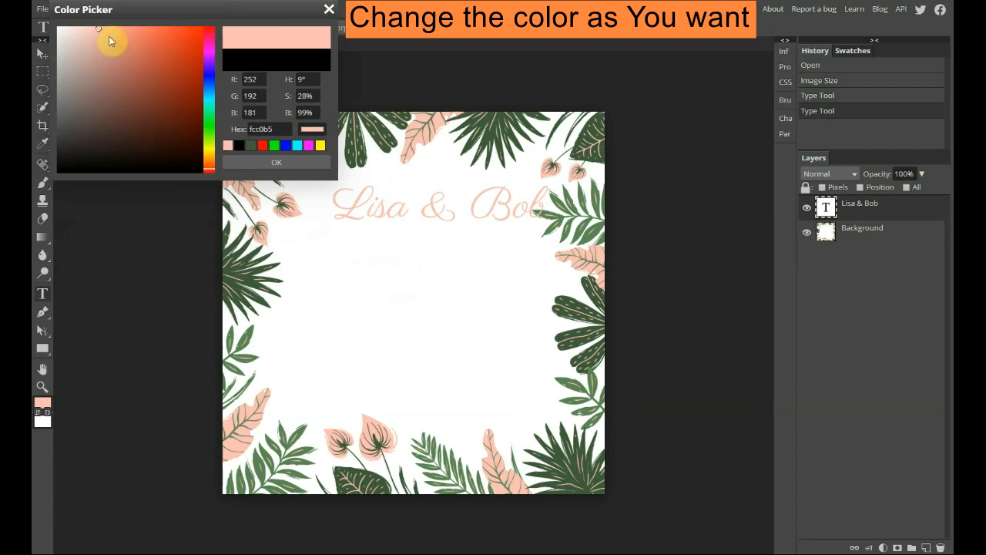
pyautogui.moveTo(100, 29)
pyautogui.mouseDown()
pyautogui.moveTo(101, 57)
pyautogui.moveTo(114, 45)
pyautogui.moveTo(104, 27)
pyautogui.moveTo(126, 45)
pyautogui.moveTo(114, 67)
pyautogui.mouseUp()
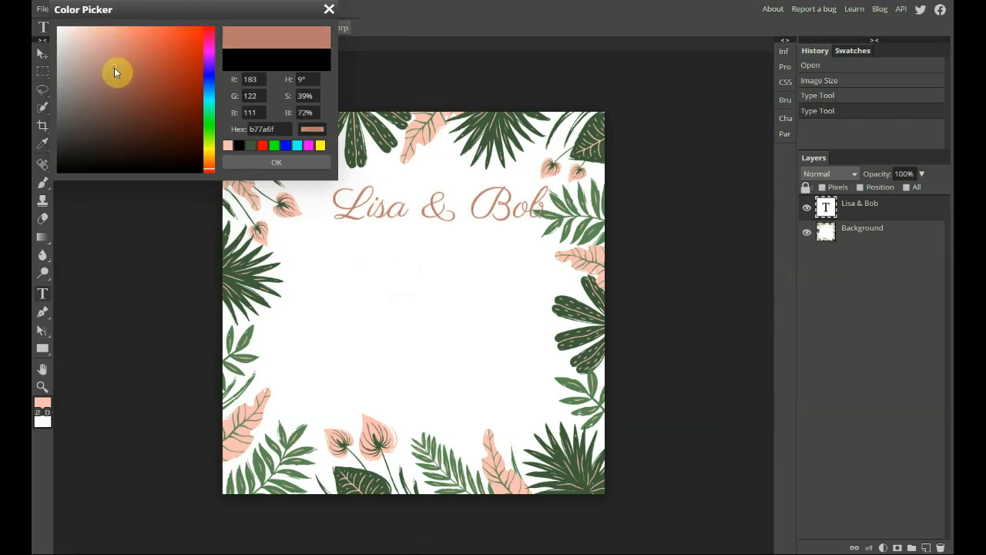
pyautogui.moveTo(112, 67)
pyautogui.mouseDown()
pyautogui.moveTo(144, 51)
pyautogui.moveTo(167, 68)
pyautogui.moveTo(147, 63)
pyautogui.moveTo(178, 58)
pyautogui.mouseUp()
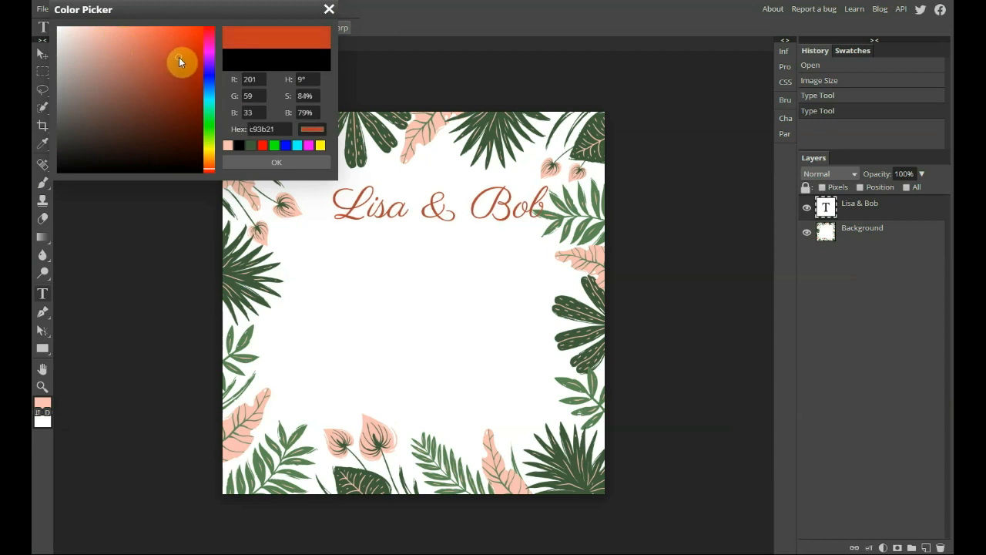
pyautogui.click(278, 161)
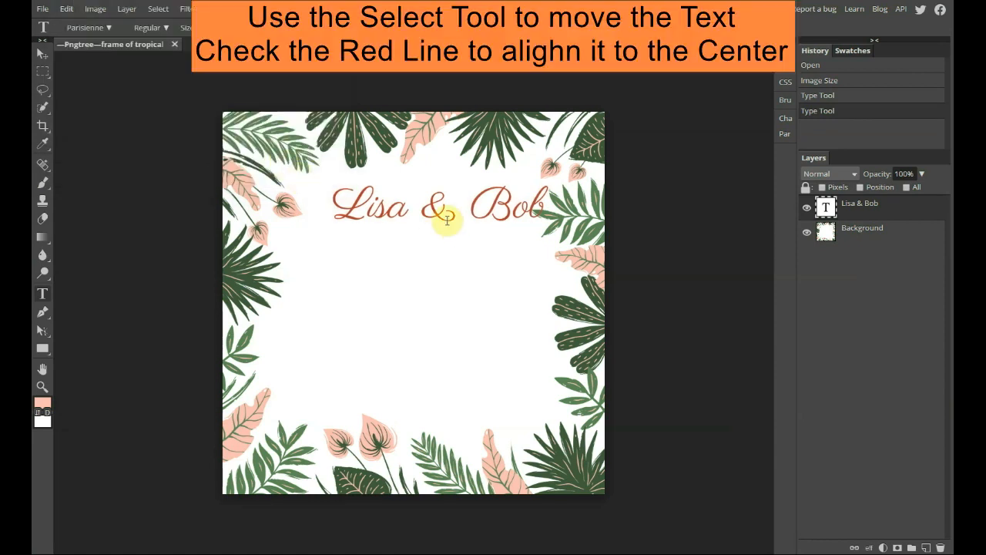
pyautogui.click(42, 54)
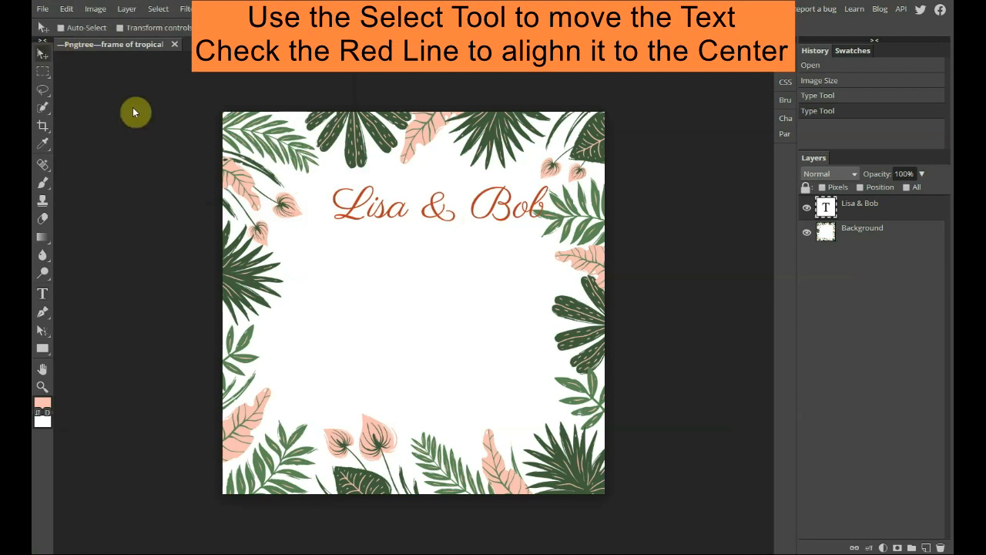
pyautogui.moveTo(467, 205); pyautogui.dragTo(441, 222)
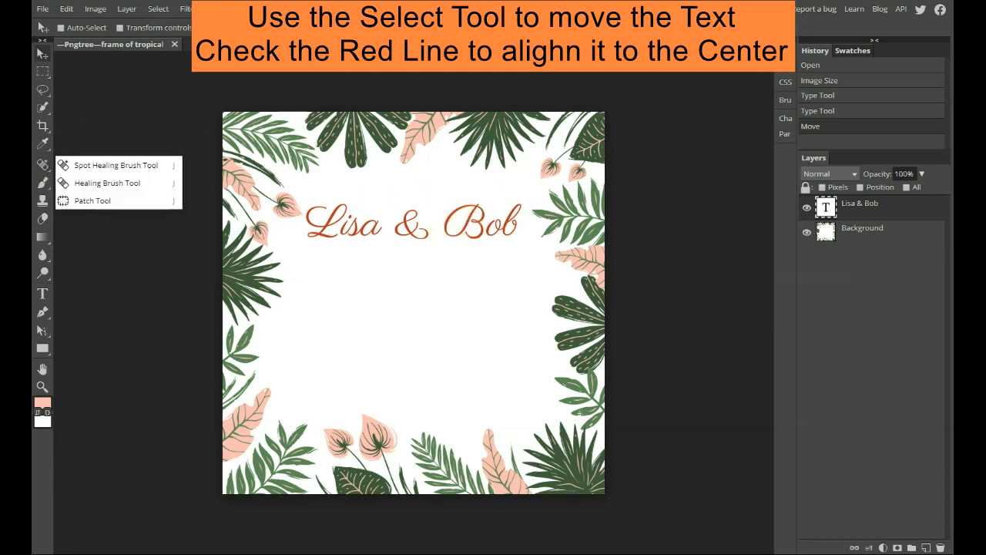
# - Add a second text layer reading "are getting married" just under the names
pyautogui.click(42, 294)
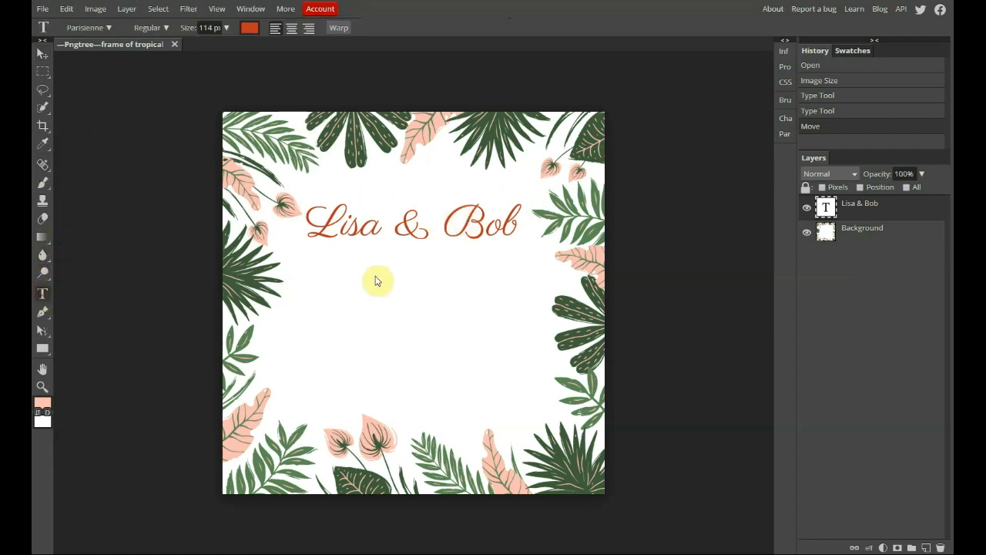
pyautogui.click(321, 253)
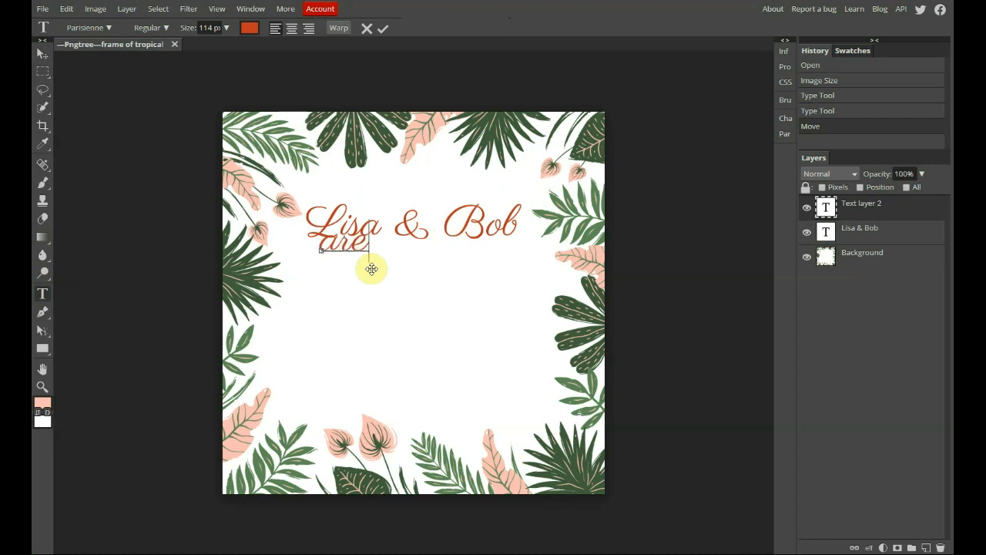
pyautogui.write('are getting m')
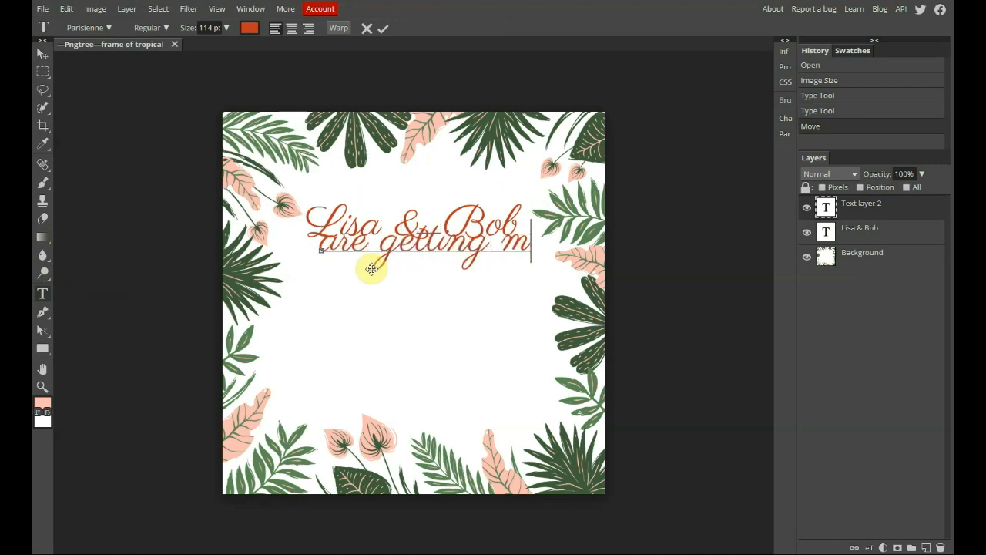
pyautogui.write('ar')
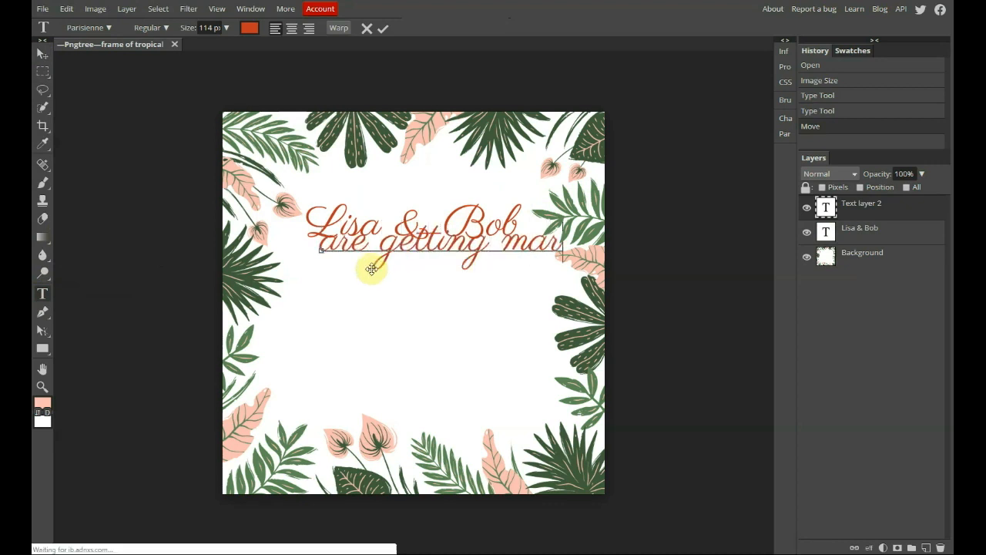
pyautogui.write('ried')
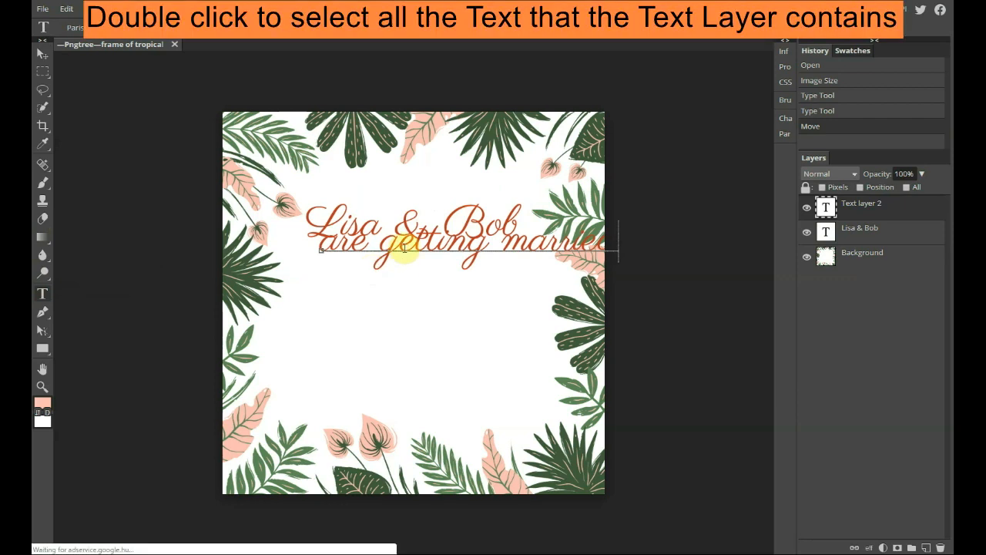
# - Set the "are getting married" text to the Handlee font at 33 px
pyautogui.doubleClick(401, 244)
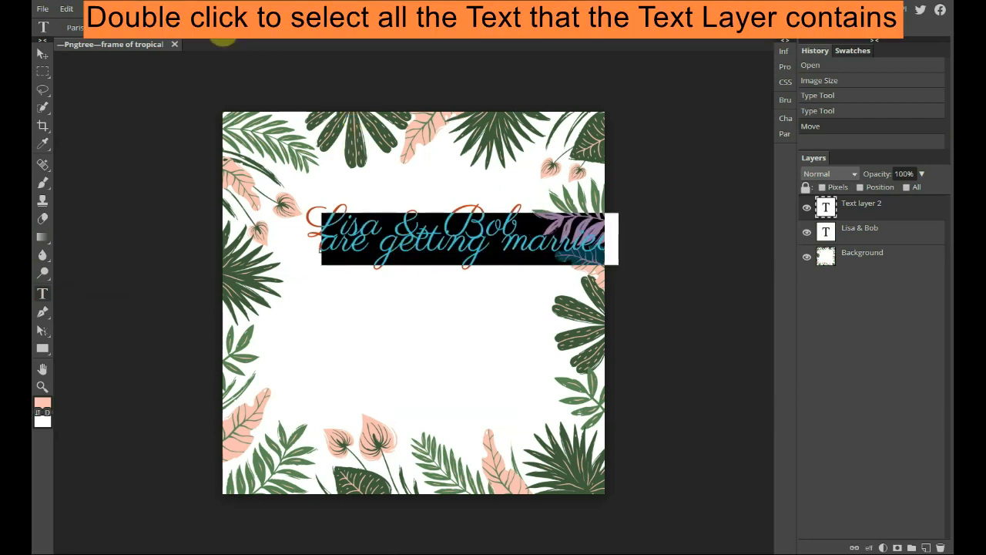
pyautogui.moveTo(219, 48); pyautogui.dragTo(207, 45)
pyautogui.click(100, 28)
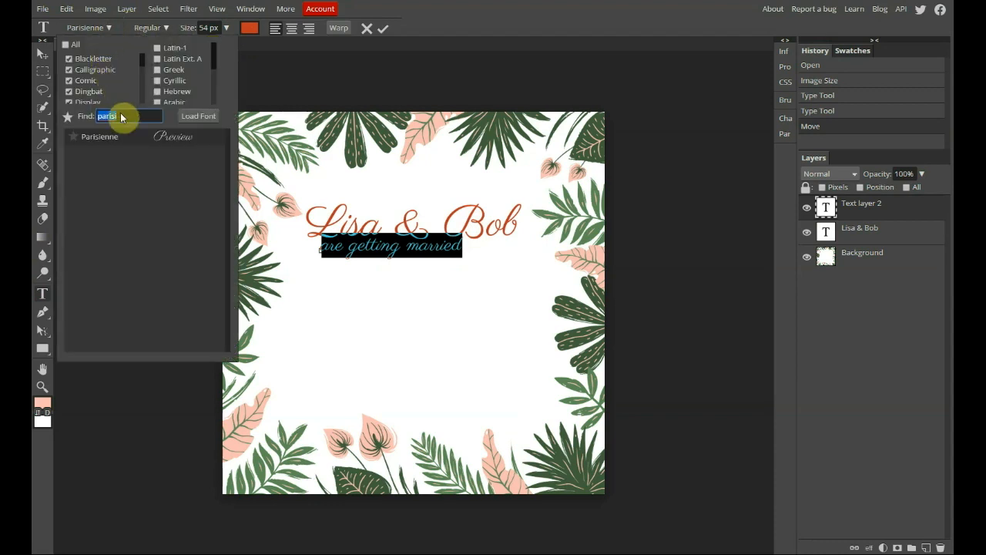
pyautogui.write('handle')
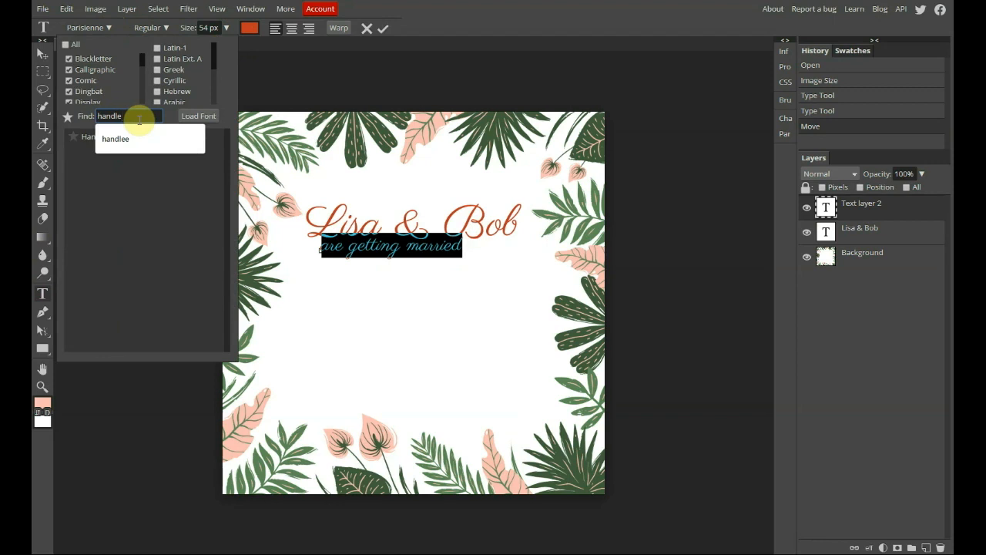
pyautogui.click(91, 138)
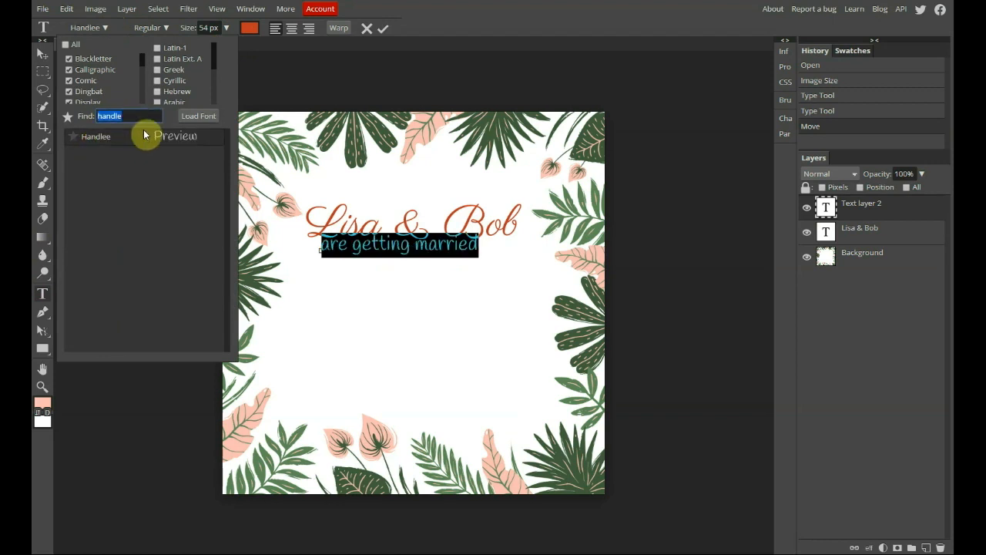
pyautogui.click(188, 119)
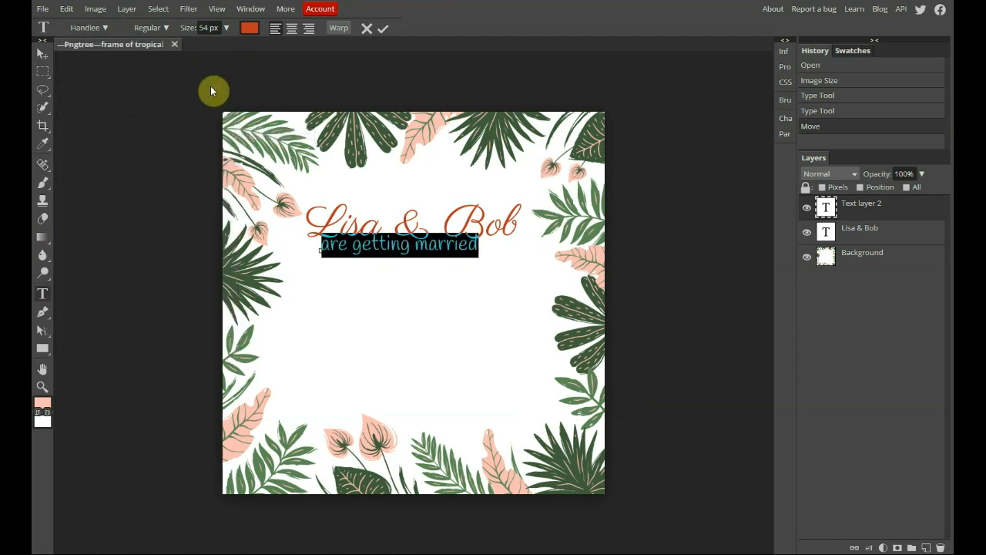
pyautogui.moveTo(226, 35); pyautogui.dragTo(204, 43)
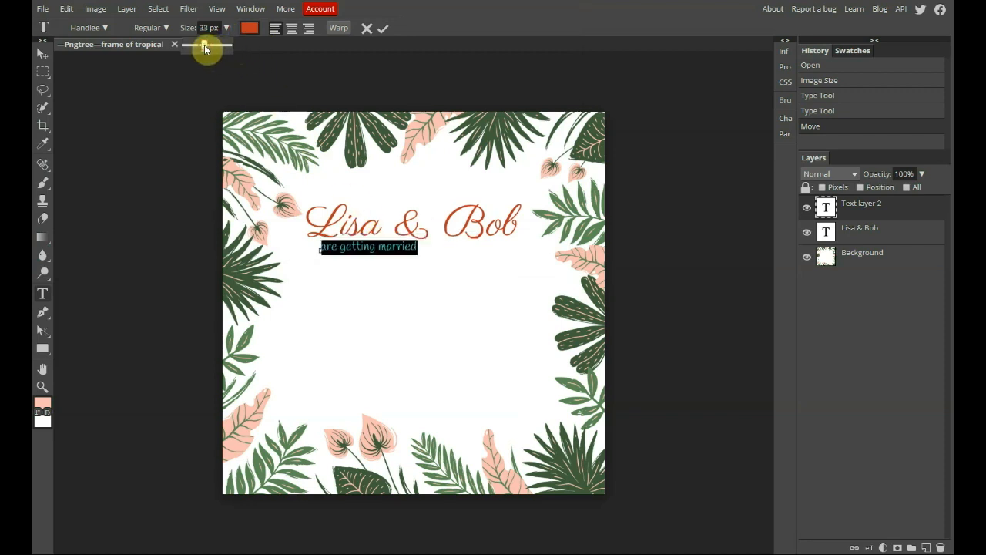
# - Recolour the "are getting married" text to a softer salmon tone and commit the text edit
pyautogui.click(249, 28)
pyautogui.click(383, 29)
pyautogui.moveTo(290, 85); pyautogui.dragTo(233, 40)
pyautogui.moveTo(154, 92)
pyautogui.mouseDown()
pyautogui.moveTo(134, 103)
pyautogui.moveTo(97, 91)
pyautogui.mouseUp()
pyautogui.click(250, 197)
pyautogui.click(354, 248)
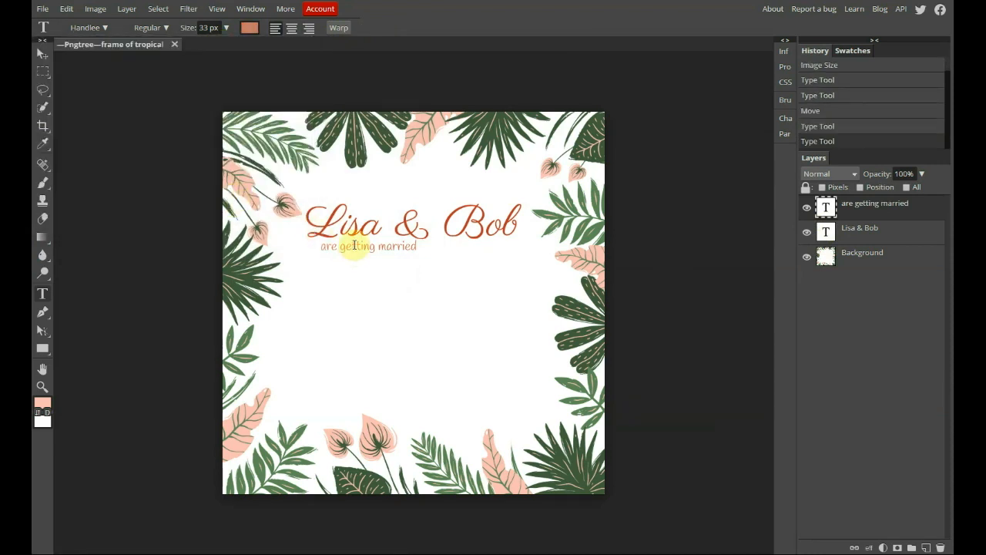
# - Centre "are getting married" beneath the names and enlarge the text to 51 px
pyautogui.click(42, 54)
pyautogui.moveTo(345, 251); pyautogui.dragTo(392, 258)
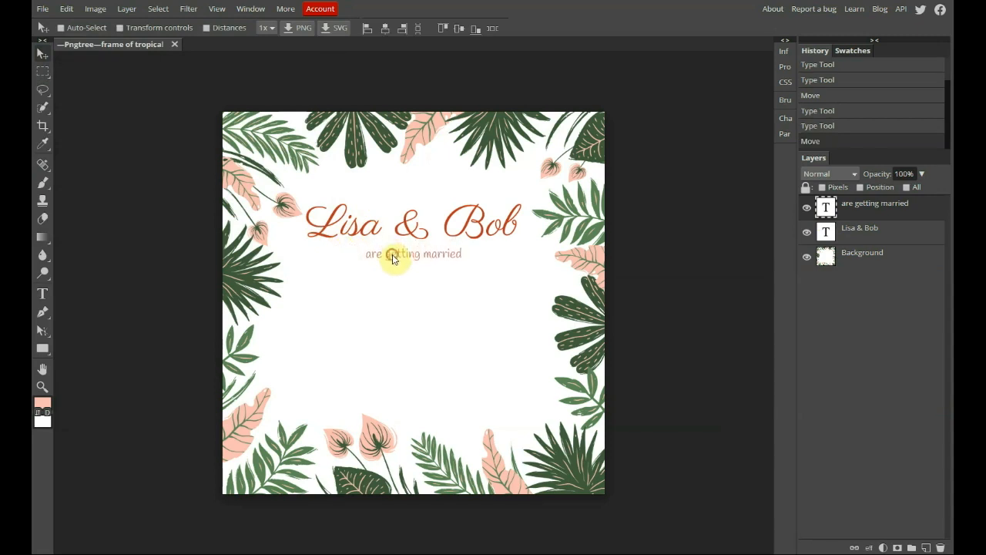
pyautogui.doubleClick(825, 206)
pyautogui.press('Escape')
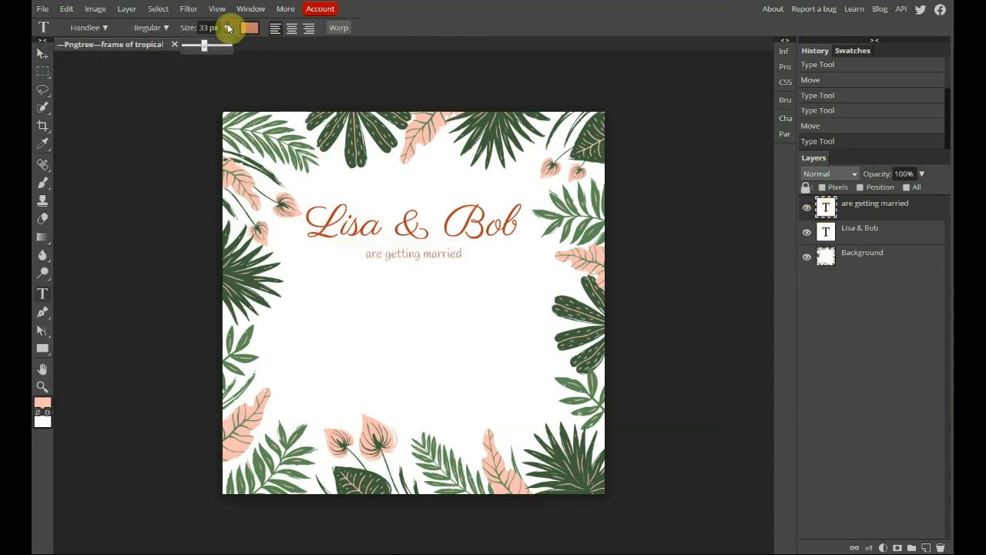
pyautogui.moveTo(211, 45); pyautogui.dragTo(207, 45)
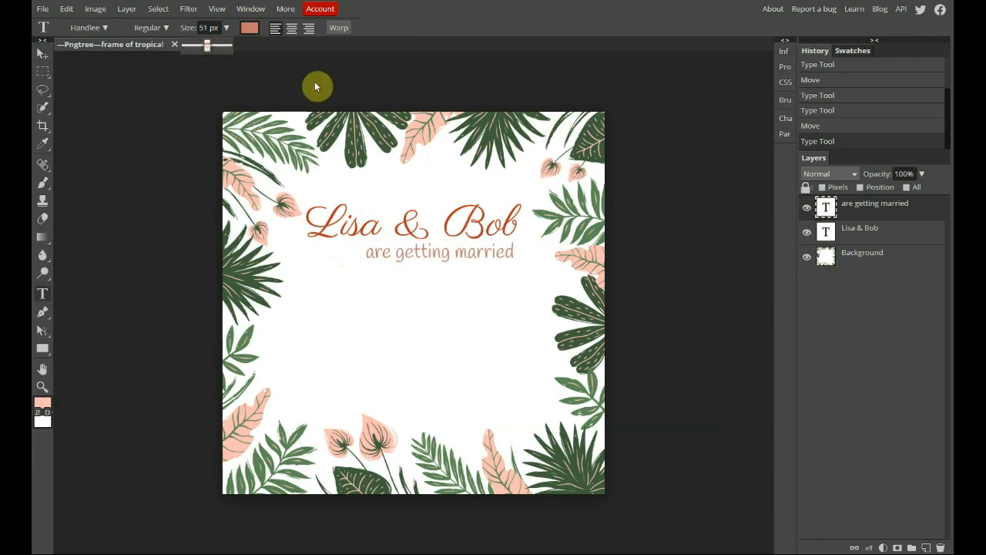
# - Recentre the "are getting married" line under the names and place a duplicate of its layer lower in the frame
pyautogui.press('v')
pyautogui.moveTo(476, 258); pyautogui.dragTo(441, 346)
pyautogui.rightClick(827, 208)
pyautogui.click(850, 257)
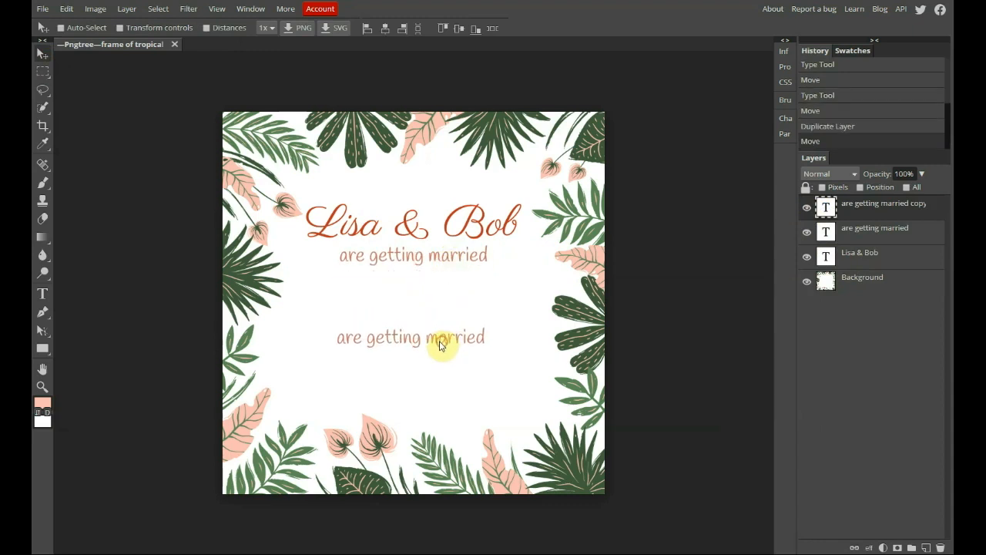
# - Replace the duplicated line's text with "2 pm on June 15" and the venue address on a second line
pyautogui.doubleClick(825, 208)
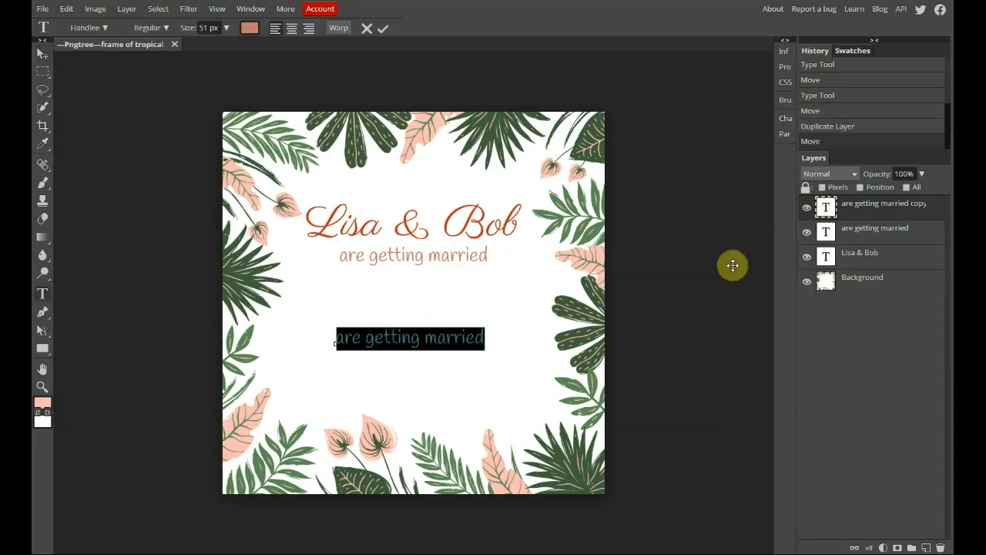
pyautogui.write('2')
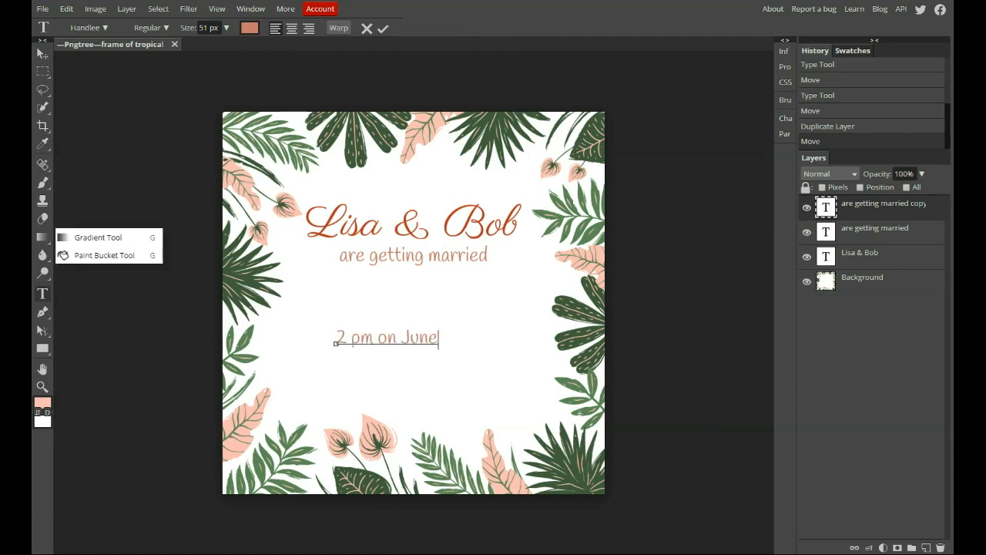
pyautogui.write(' pm on June')
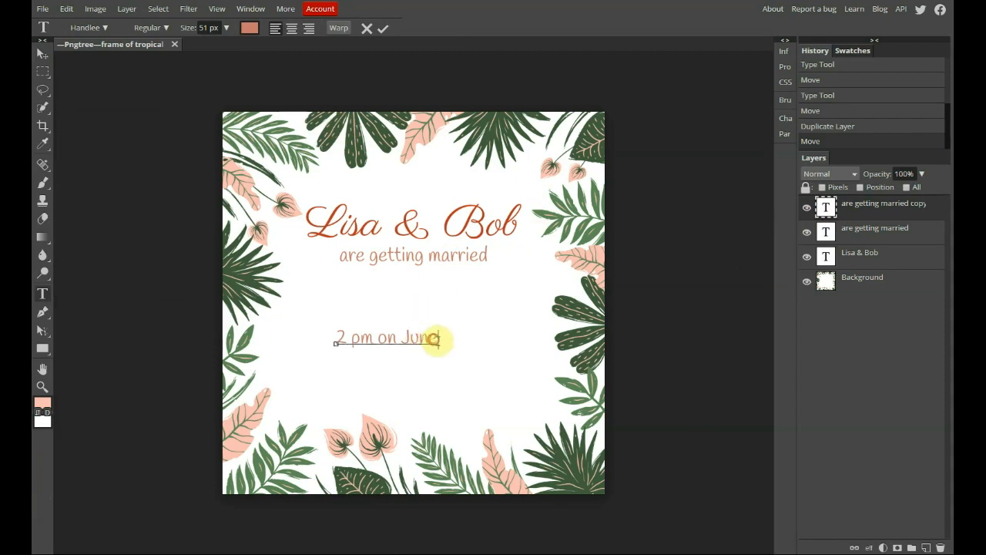
pyautogui.write(' 15')
pyautogui.press('Return')
pyautogui.write('123 Anywhere St, Any City')
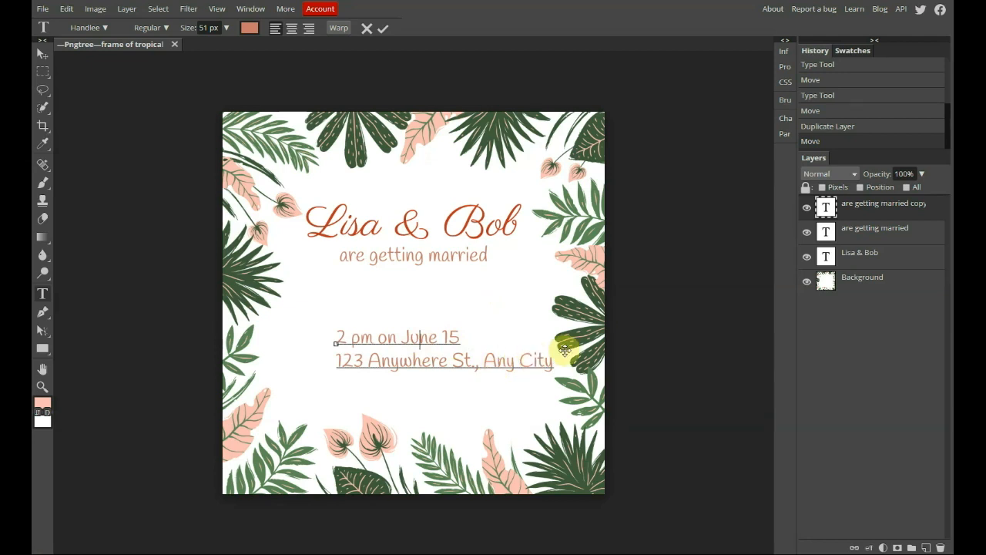
# - Centre-align the two-line date and address text, commit it and position the block centrally in the frame
pyautogui.hotkey('ctrl', 'a')
pyautogui.click(291, 29)
pyautogui.click(382, 28)
pyautogui.press('v')
pyautogui.moveTo(422, 364); pyautogui.dragTo(428, 363)
# - Duplicate the "are getting married" layer and place the copy below the address line
pyautogui.rightClick(821, 239)
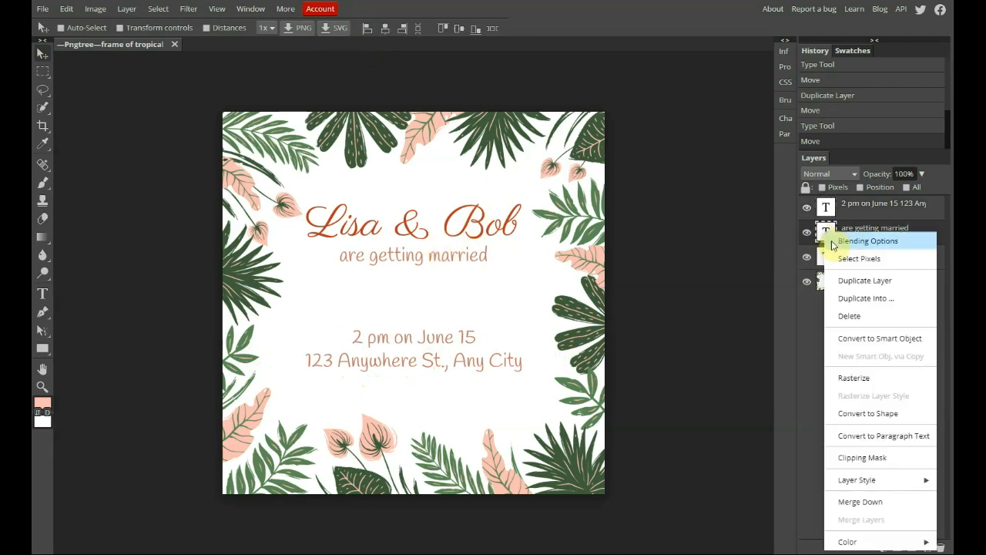
pyautogui.click(847, 280)
pyautogui.moveTo(413, 267); pyautogui.dragTo(407, 409)
# - Replace the new copy's text with "RSVP" followed by the contact's name and phone number
pyautogui.doubleClick(825, 231)
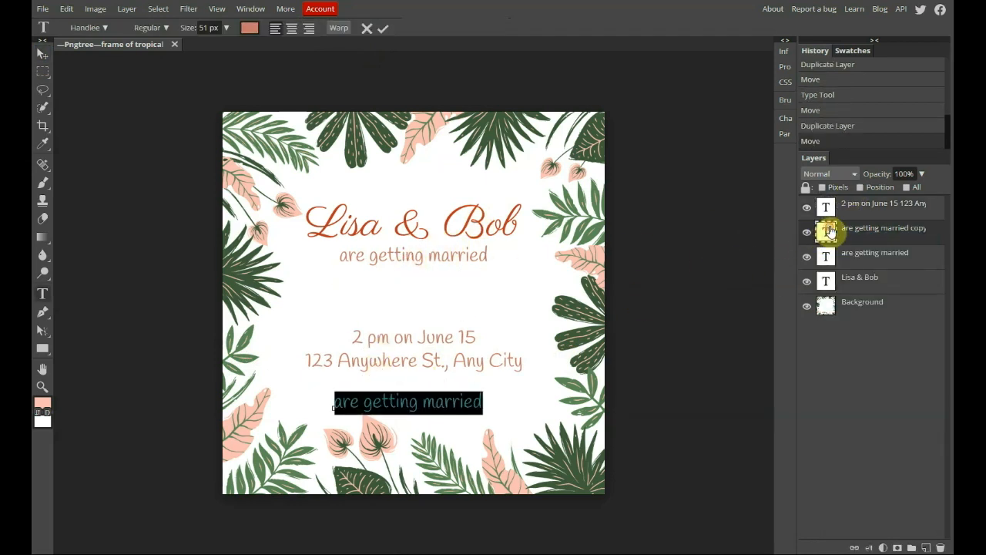
pyautogui.write('RSVP Eve')
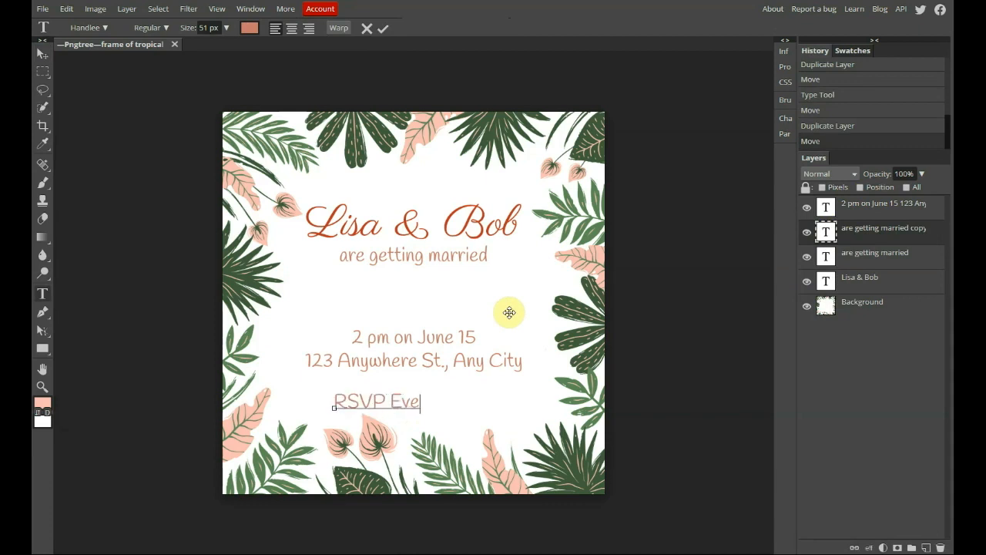
pyautogui.write('lyn 123 456 78')
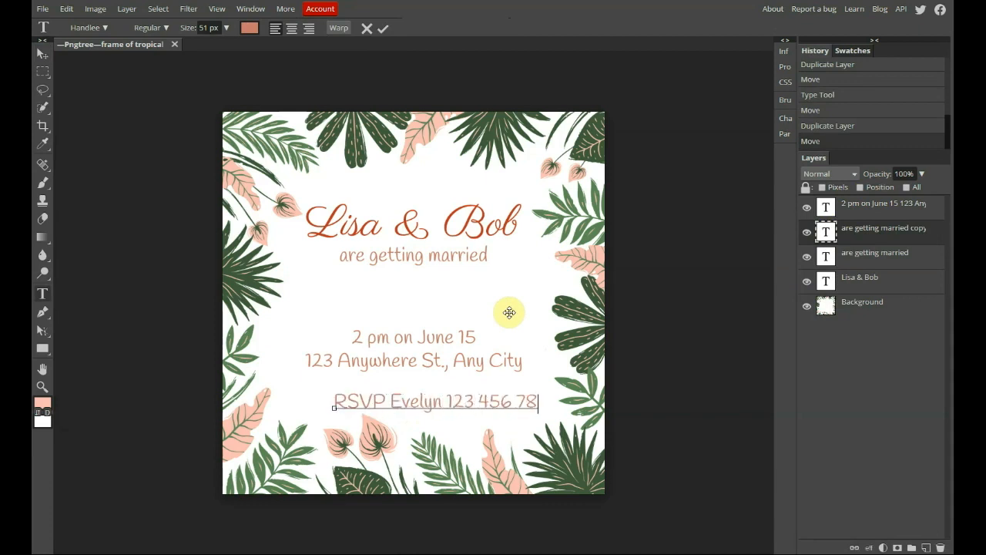
pyautogui.write('9')
# - Reduce the RSVP line's text size to 31 px
pyautogui.tripleClick(411, 404)
pyautogui.click(226, 28)
pyautogui.moveTo(220, 48); pyautogui.dragTo(206, 49)
pyautogui.click(823, 233)
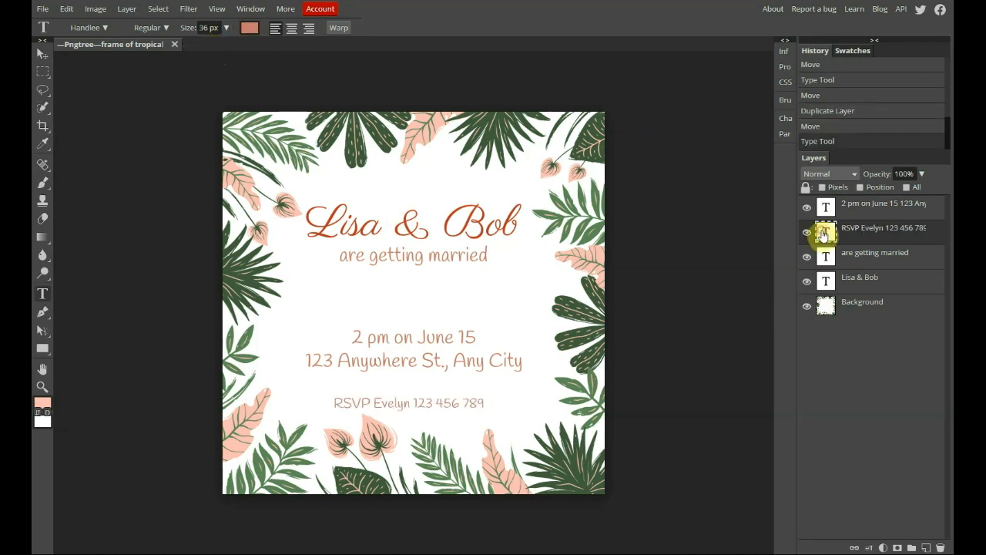
pyautogui.click(225, 28)
pyautogui.moveTo(225, 45); pyautogui.dragTo(205, 44)
pyautogui.click(660, 213)
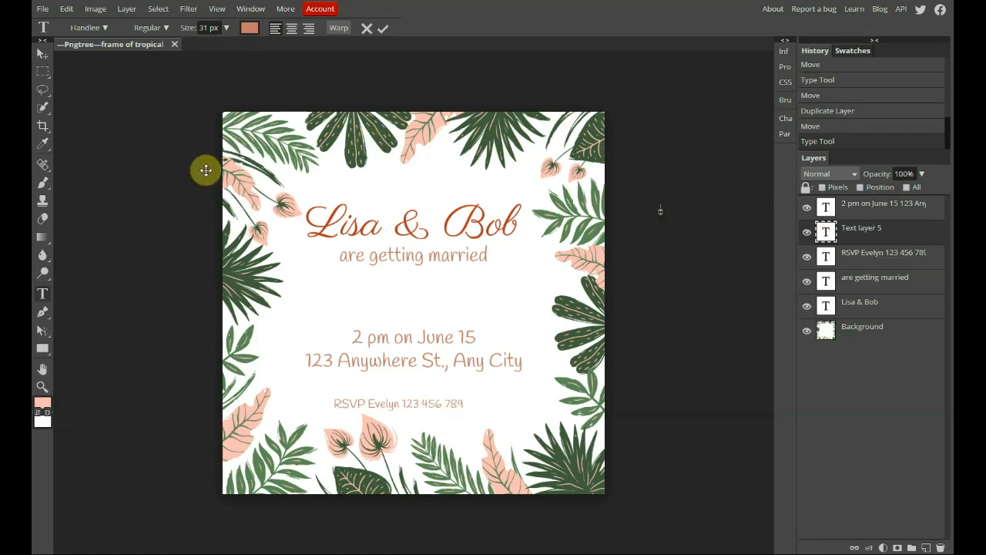
# - Delete the stray empty text layer and centre the RSVP line beneath the address
pyautogui.click(940, 547)
pyautogui.click(43, 55)
pyautogui.moveTo(411, 403); pyautogui.dragTo(428, 406)
# - Move "are getting married" down closer to the date, and lower the couple's names above it
pyautogui.click(826, 210)
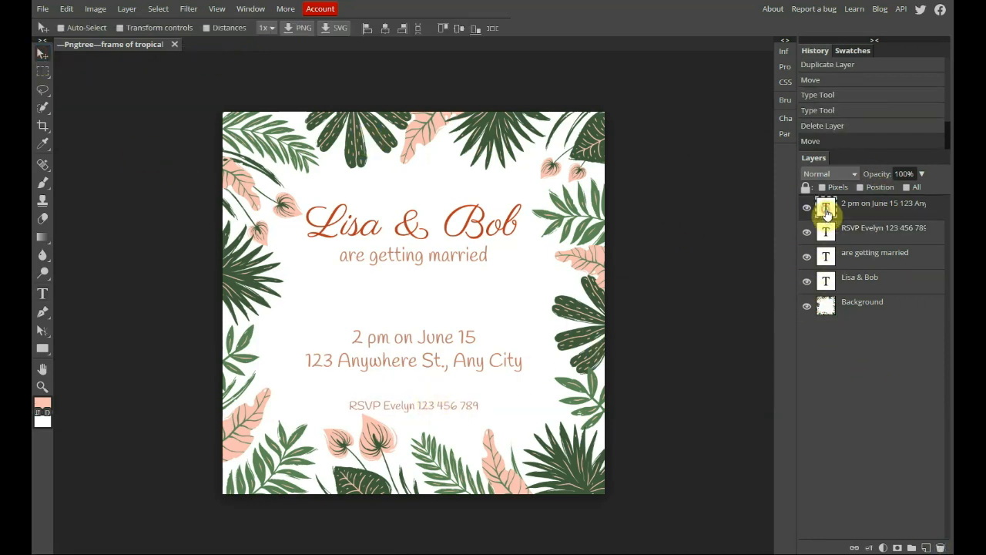
pyautogui.click(827, 254)
pyautogui.moveTo(462, 260); pyautogui.dragTo(457, 296)
pyautogui.click(826, 281)
pyautogui.moveTo(461, 227); pyautogui.dragTo(452, 246)
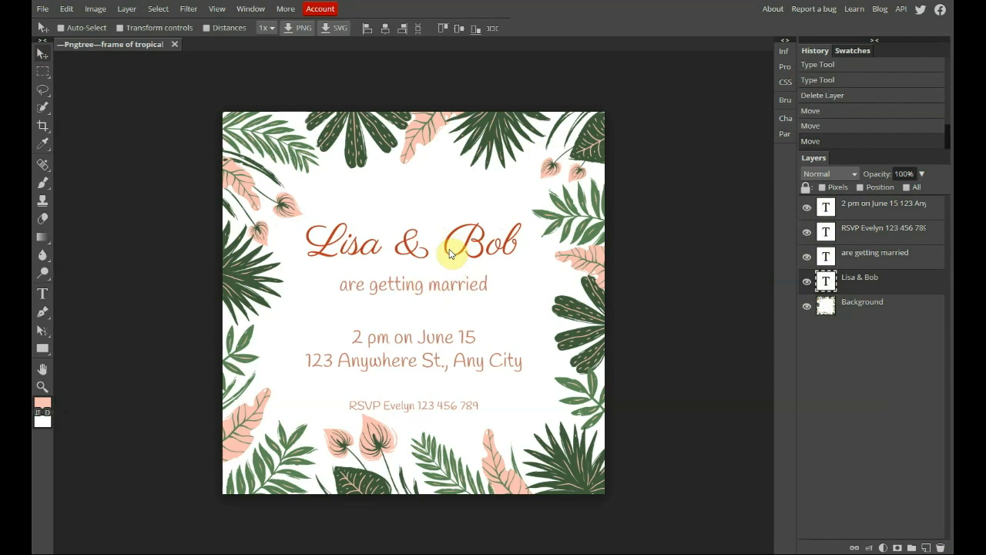
# - Recolour the "are getting married" text to the light salmon tone efab9e
pyautogui.click(42, 144)
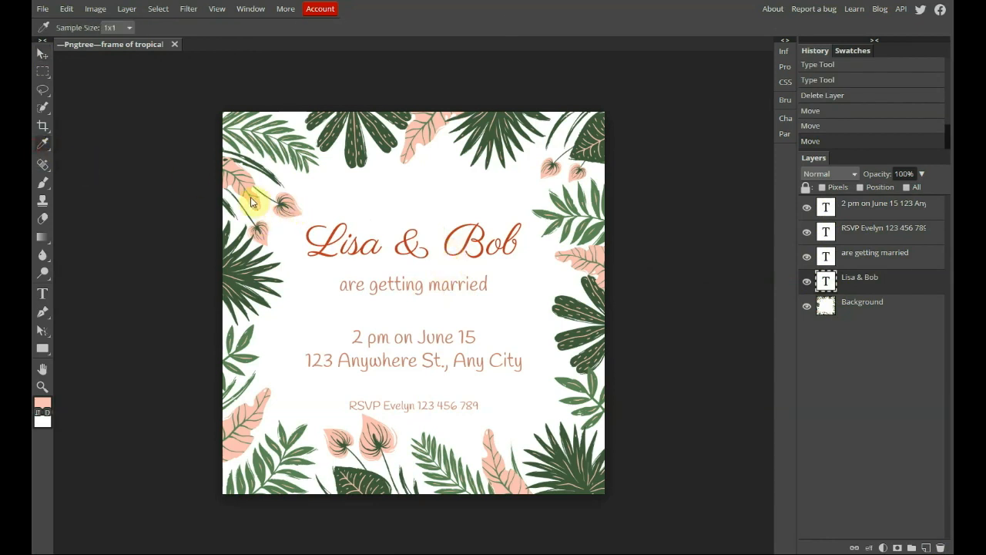
pyautogui.click(838, 256)
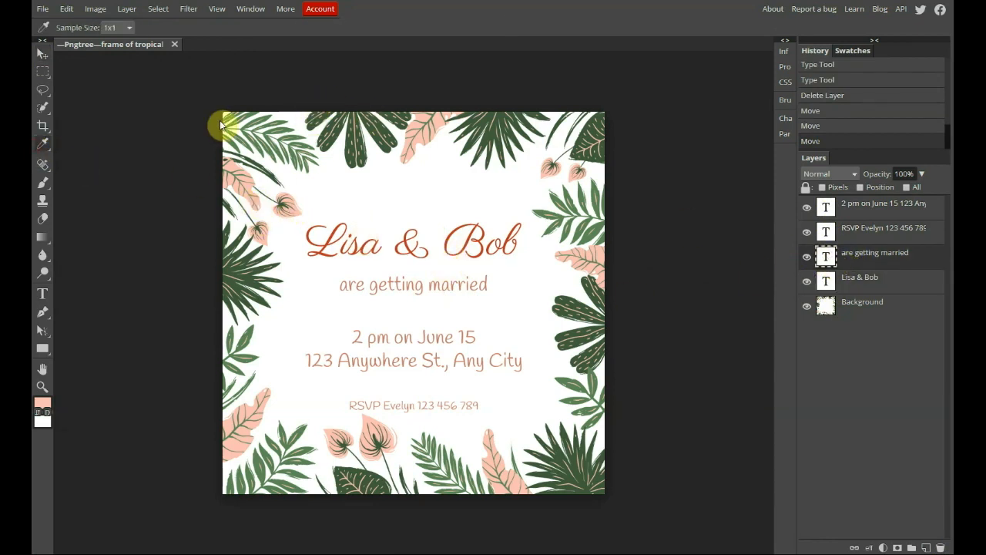
pyautogui.doubleClick(824, 262)
pyautogui.click(249, 27)
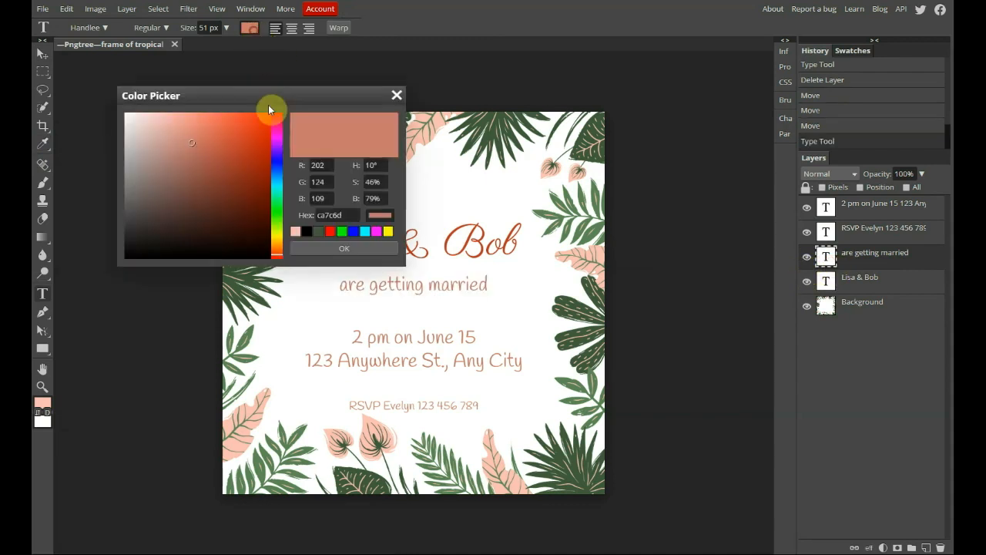
pyautogui.click(296, 232)
pyautogui.moveTo(175, 94)
pyautogui.mouseDown()
pyautogui.moveTo(154, 62)
pyautogui.moveTo(99, 25)
pyautogui.moveTo(87, 67)
pyautogui.moveTo(82, 59)
pyautogui.moveTo(97, 54)
pyautogui.mouseUp()
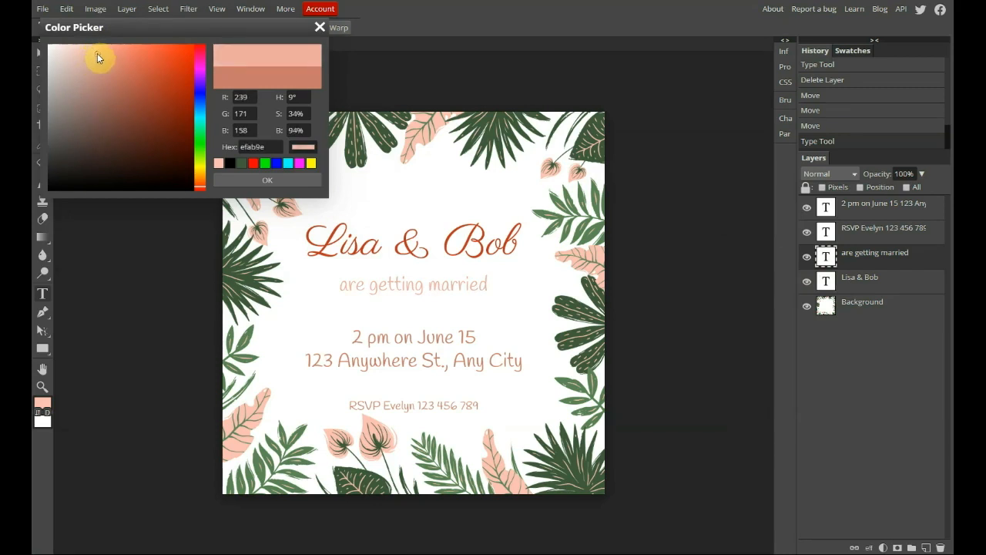
pyautogui.click(270, 183)
# - Recolour the date and address text to a stronger salmon tone of about eb8a78
pyautogui.click(832, 207)
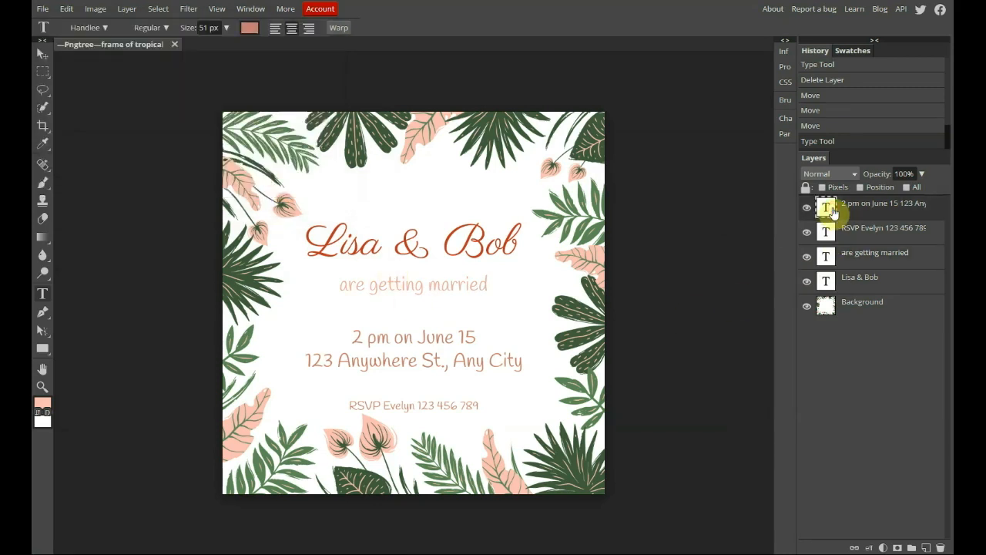
pyautogui.click(249, 28)
pyautogui.click(295, 232)
pyautogui.click(300, 248)
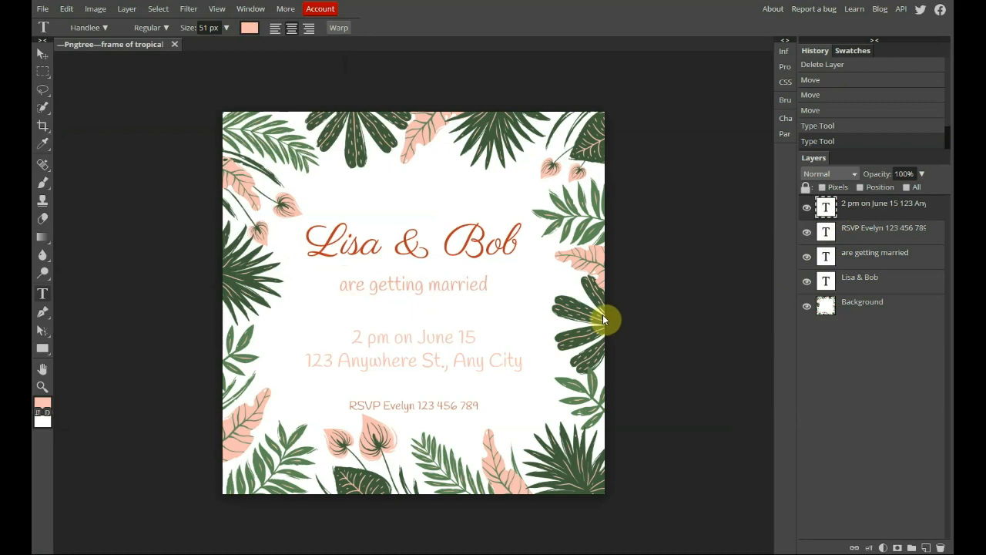
pyautogui.click(249, 28)
pyautogui.moveTo(98, 51); pyautogui.dragTo(126, 57)
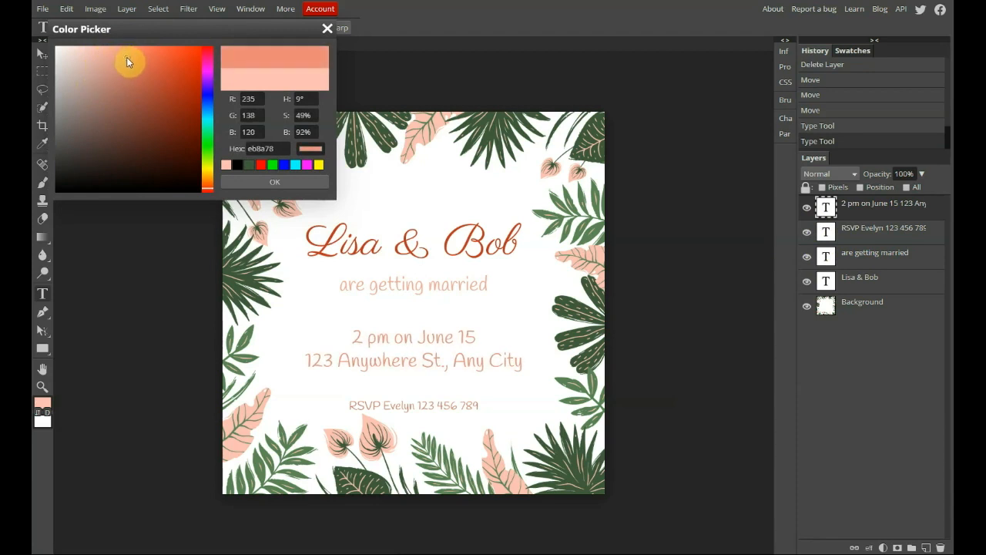
pyautogui.click(826, 254)
pyautogui.click(249, 28)
pyautogui.click(293, 232)
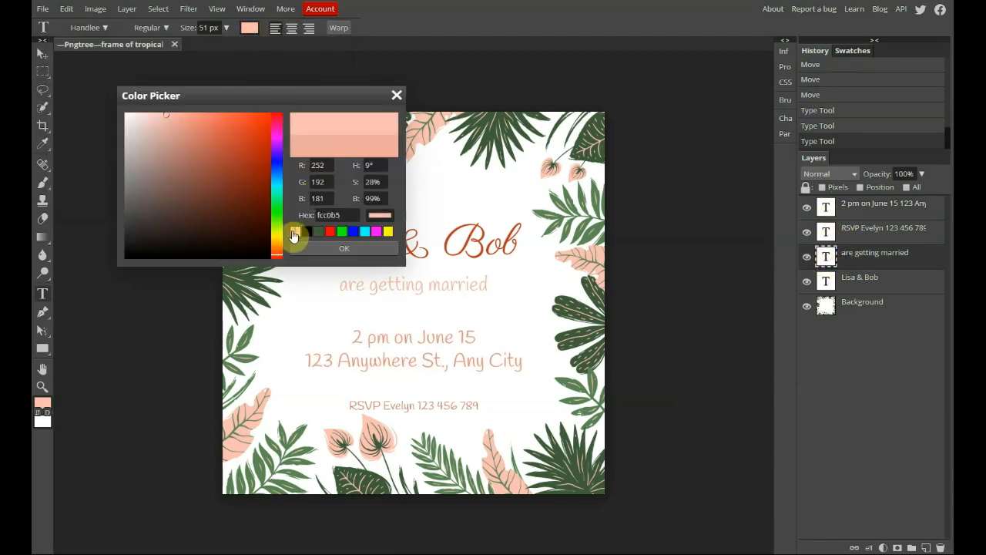
pyautogui.click(397, 95)
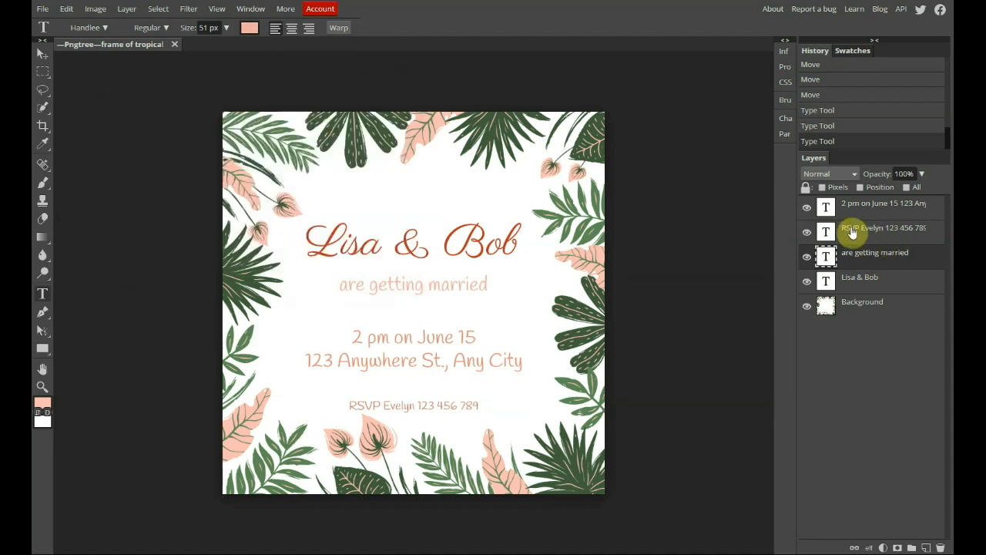
# - Copy the date and address text's hex colour and apply it to the "are getting married" text
pyautogui.click(830, 209)
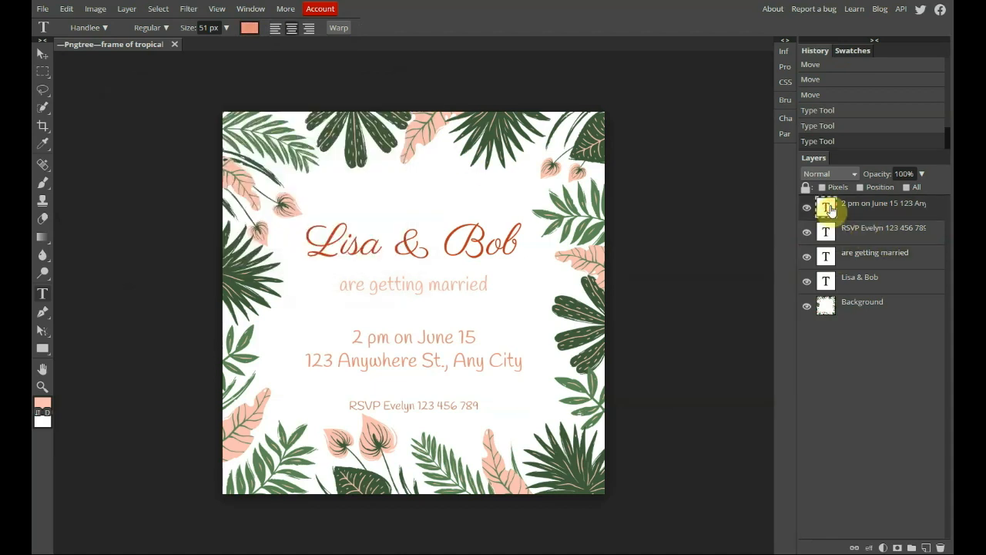
pyautogui.click(248, 28)
pyautogui.click(344, 248)
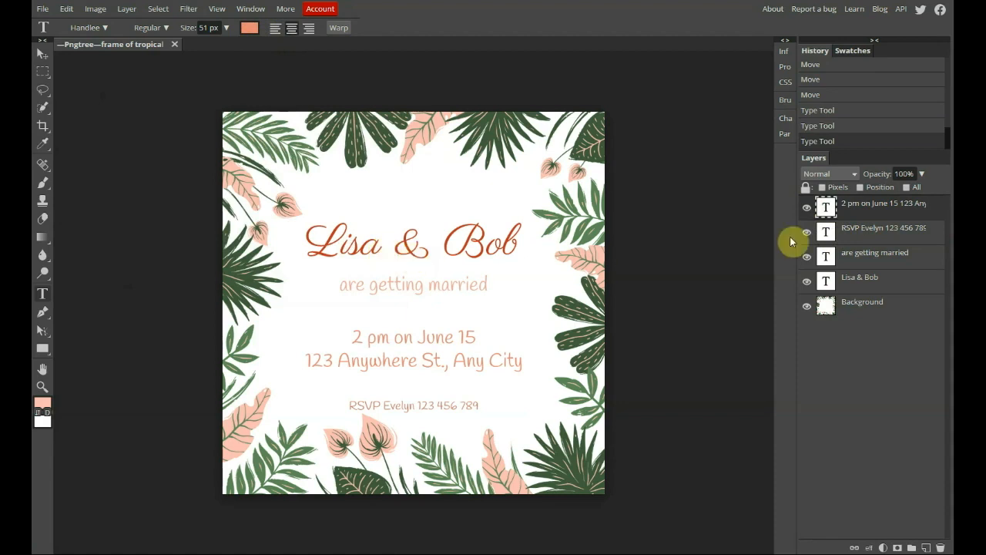
pyautogui.click(832, 255)
pyautogui.click(249, 28)
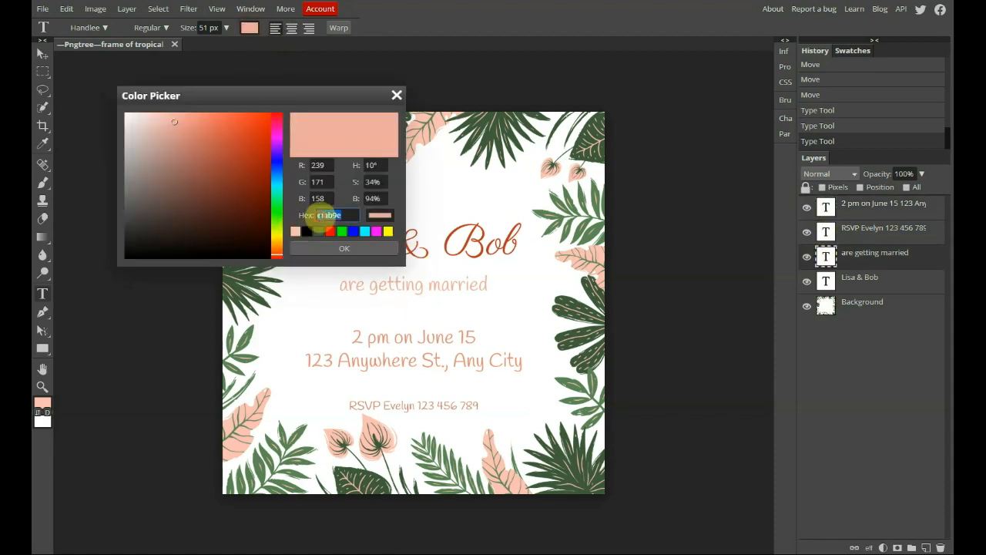
pyautogui.click(326, 247)
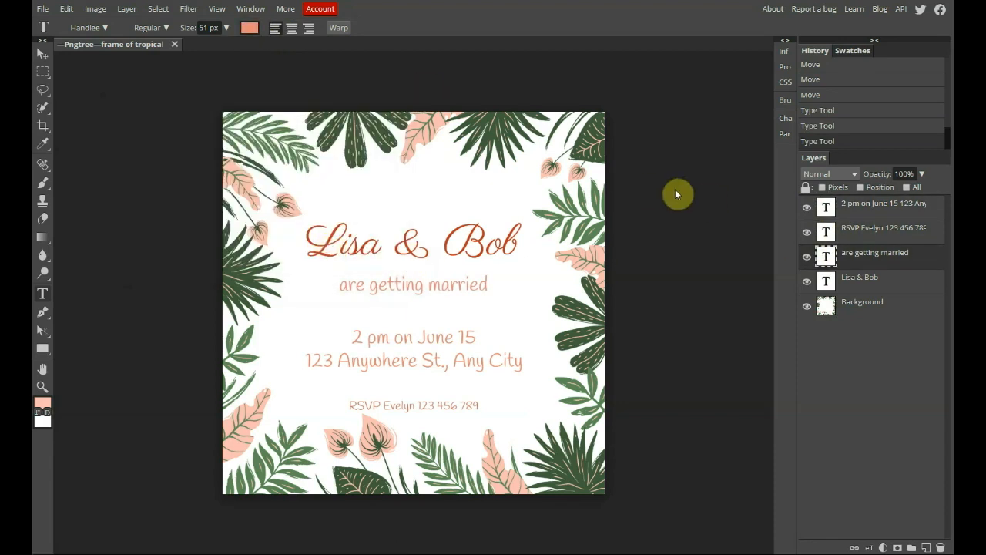
# - Recolour the couple's names to a brighter, lighter orange-coral tone
pyautogui.click(823, 282)
pyautogui.click(249, 28)
pyautogui.moveTo(245, 103); pyautogui.dragTo(140, 28)
pyautogui.click(121, 66)
pyautogui.click(226, 183)
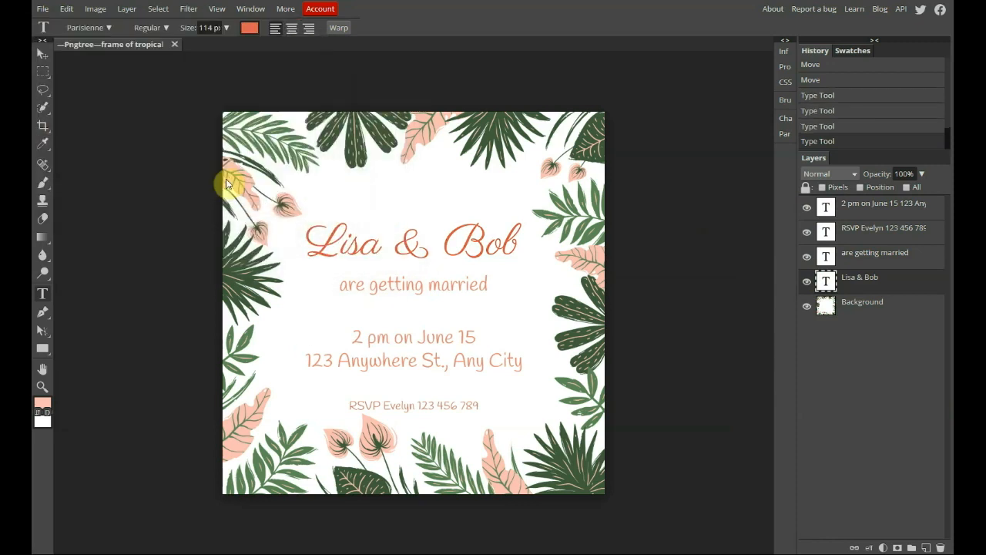
# - Export the finished invitation as a JPG
pyautogui.click(42, 8)
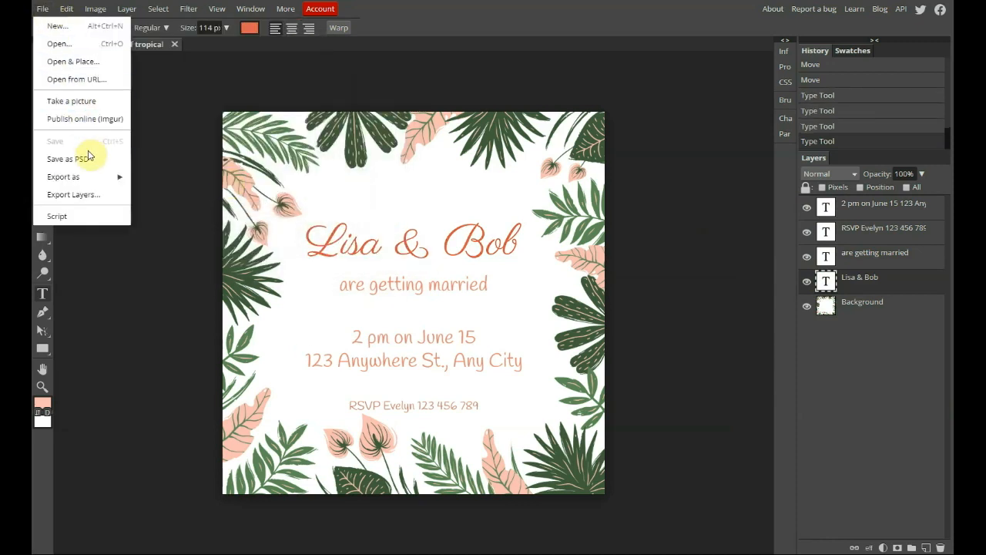
pyautogui.moveTo(88, 176)
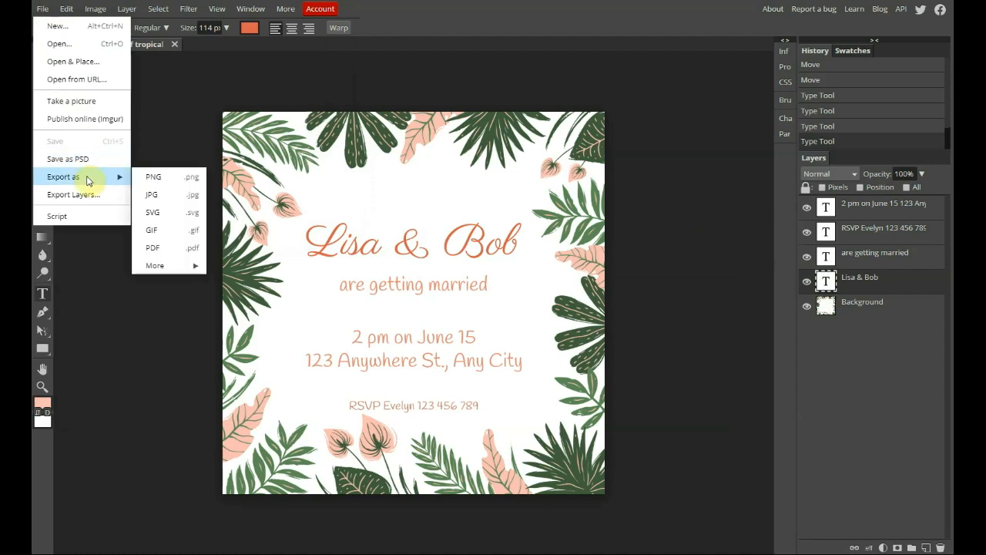
pyautogui.click(171, 193)
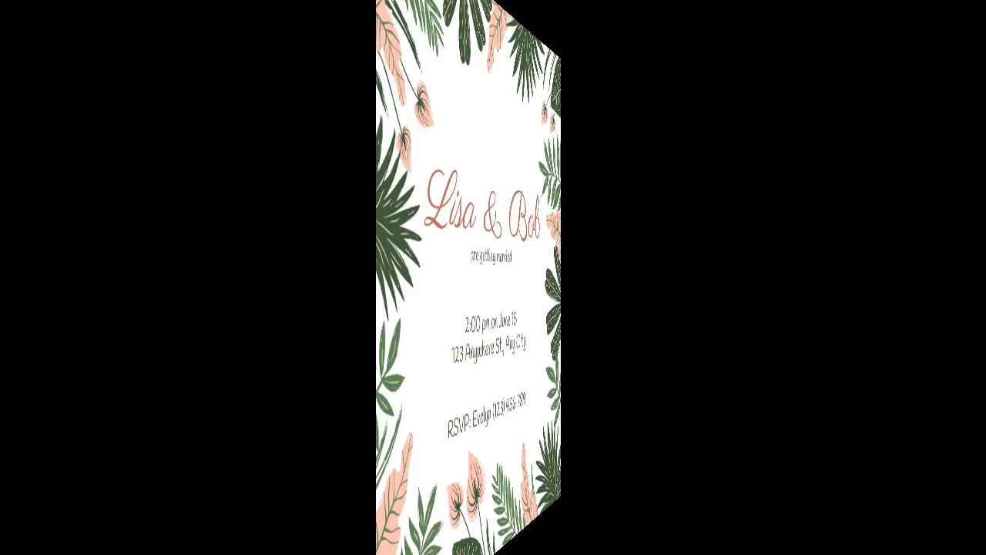